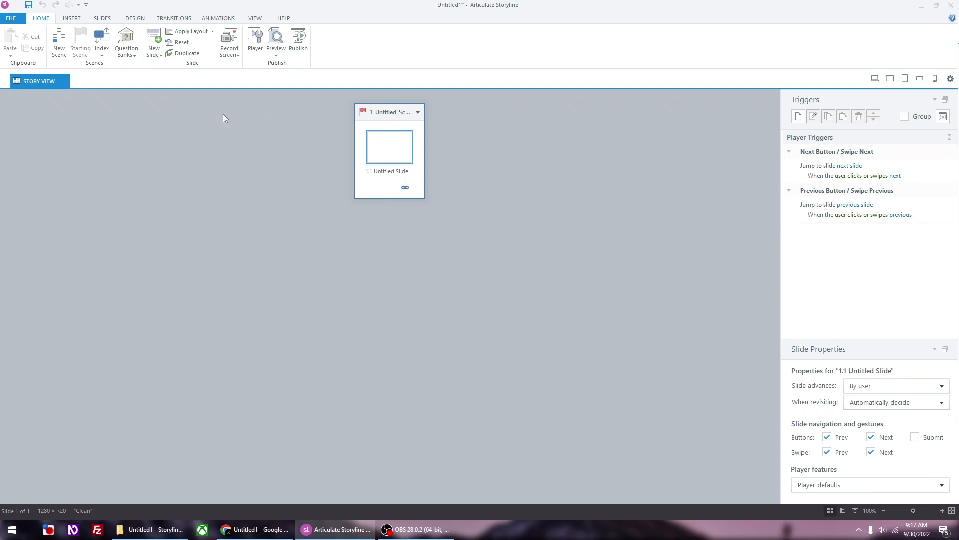
Turn off the Menu tab and the Title in the player properties and apply the settings
click(256, 43)
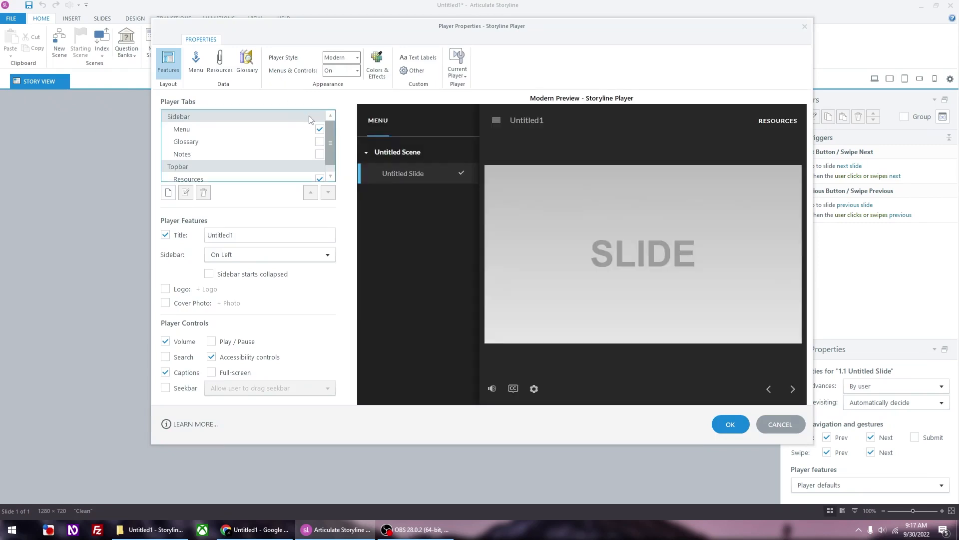
click(319, 130)
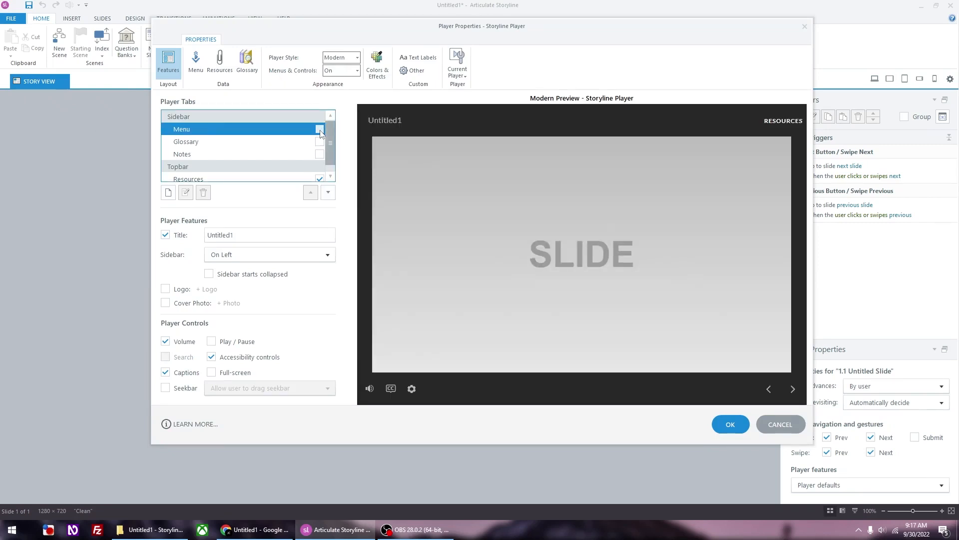
click(165, 234)
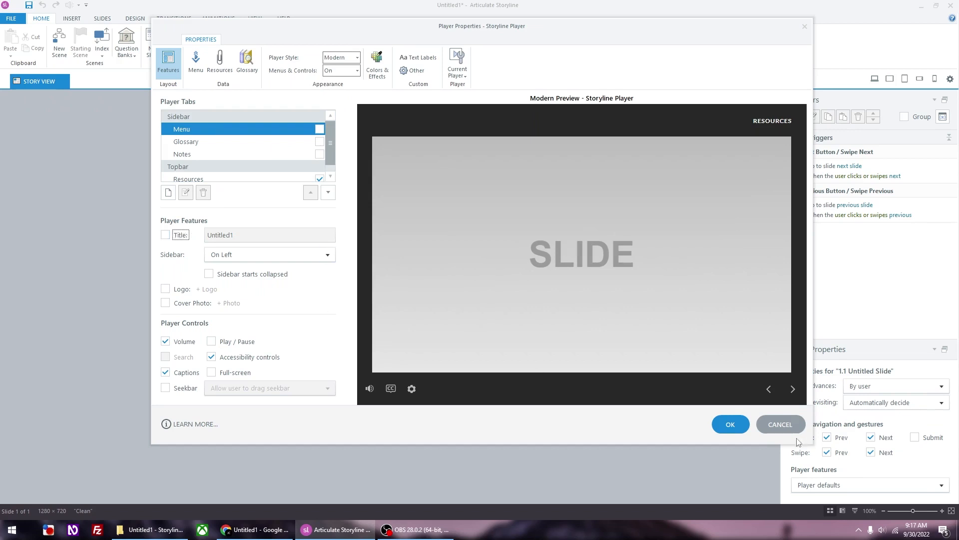
click(731, 424)
Open slide 1.1 Untitled Slide from the scene for editing
click(428, 196)
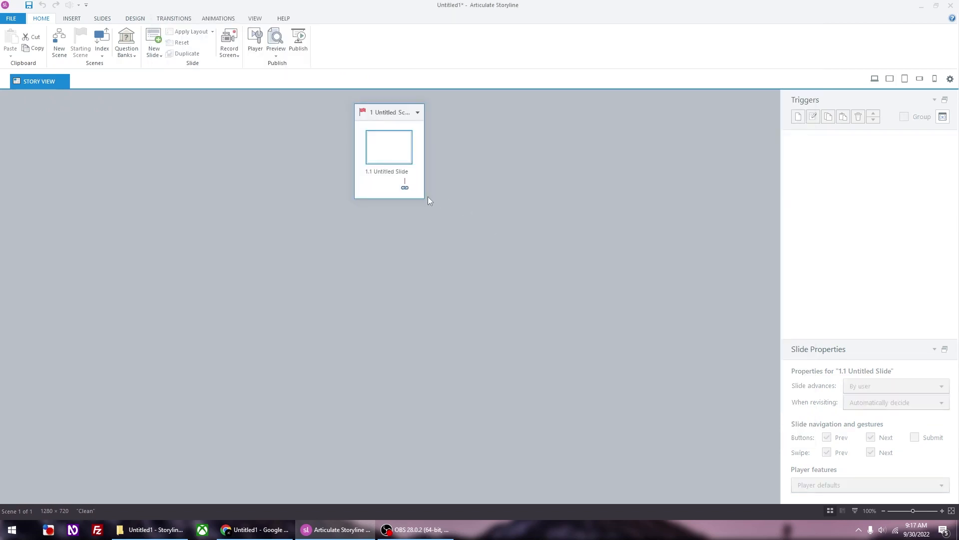
scroll(428, 196, up, 4)
double_click(408, 167)
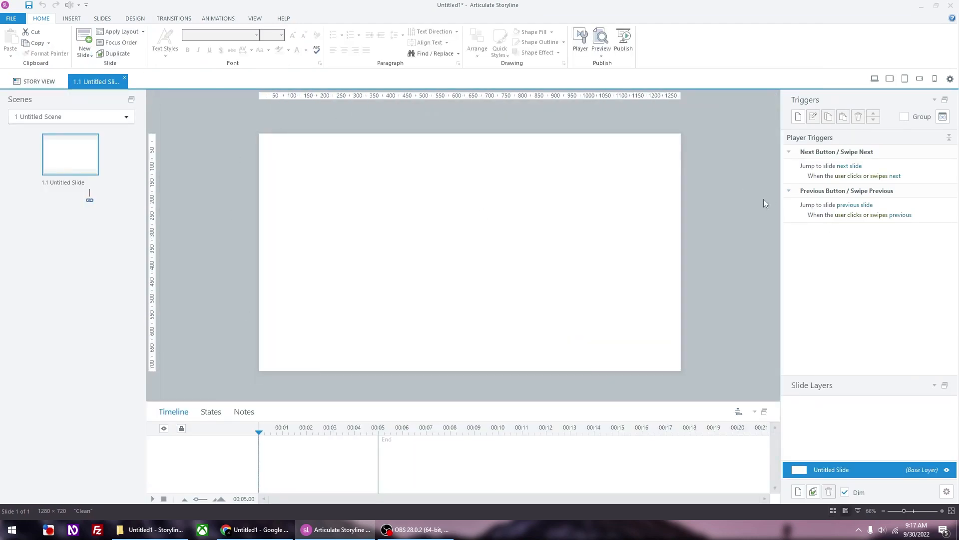
Switch to Chrome, search Pexels for "travel" and show the video results
click(254, 530)
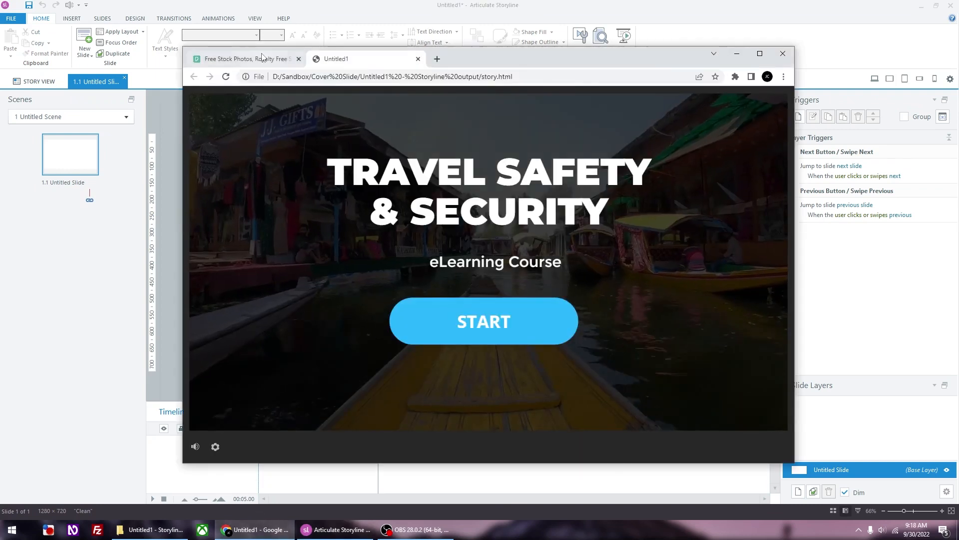
click(262, 57)
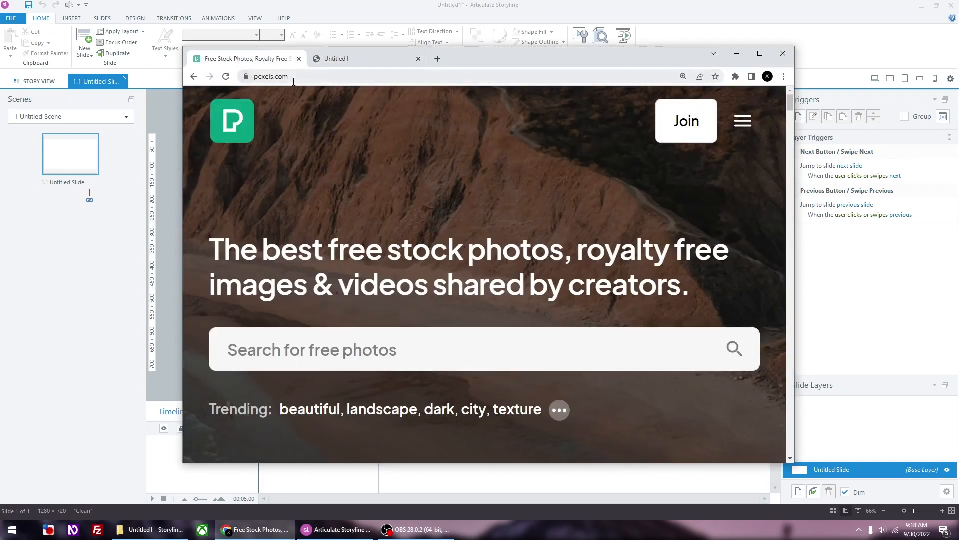
click(372, 352)
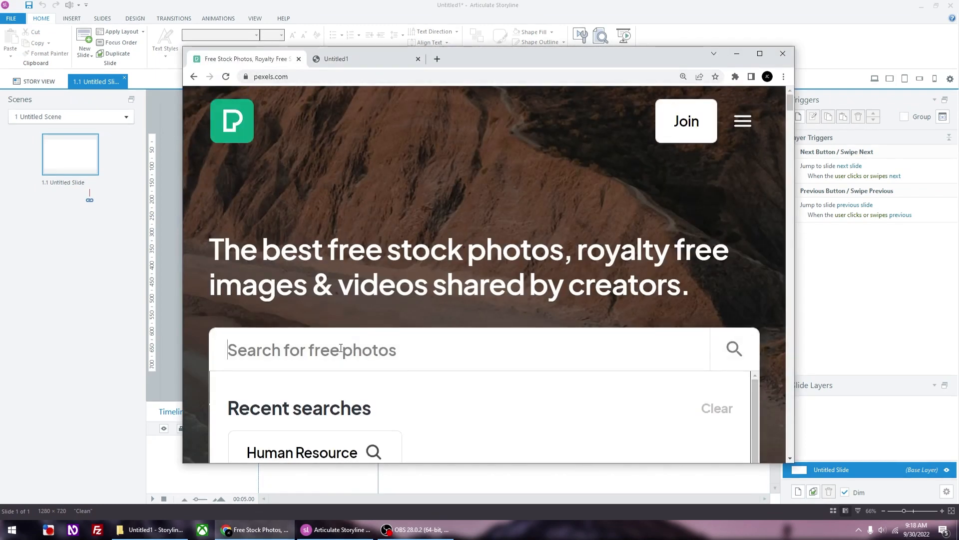
text(travel)
key(Return)
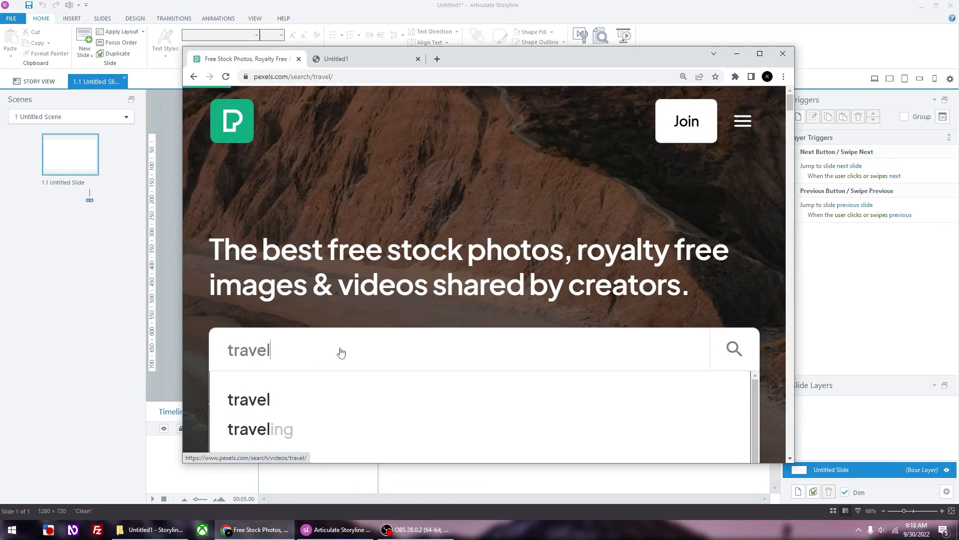
scroll(430, 200, down, 4)
scroll(411, 298, up, 4)
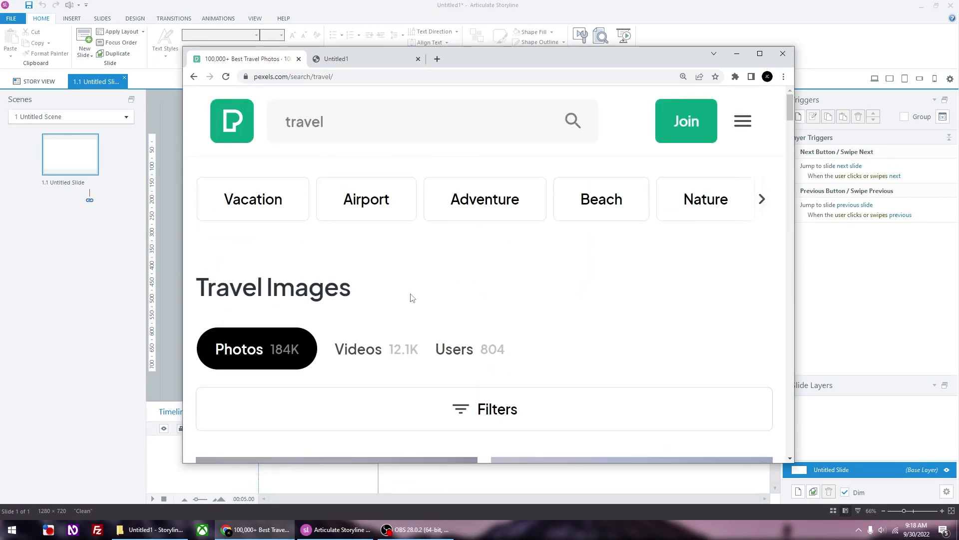
click(366, 352)
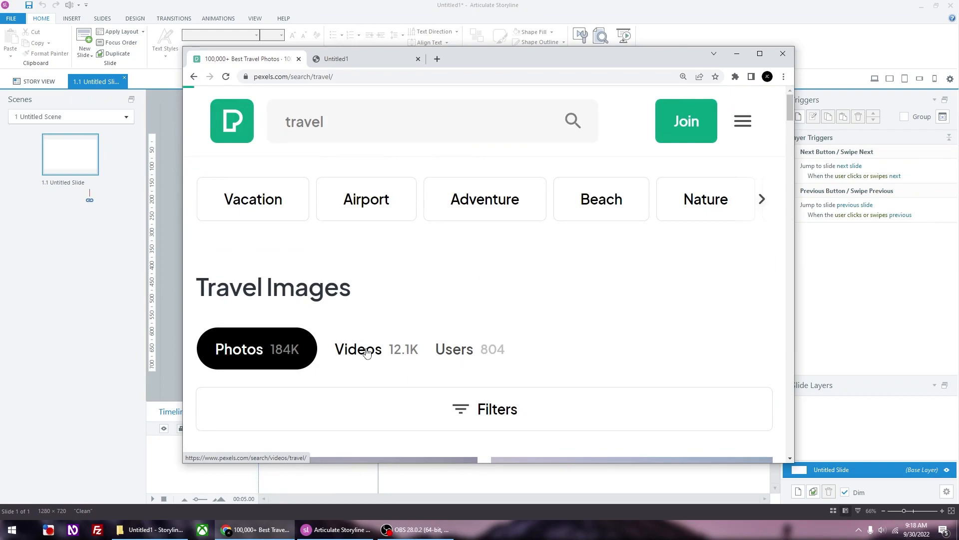
Browse the Pexels travel video results for a clip that suits a cover slide background
scroll(595, 295, down, 4)
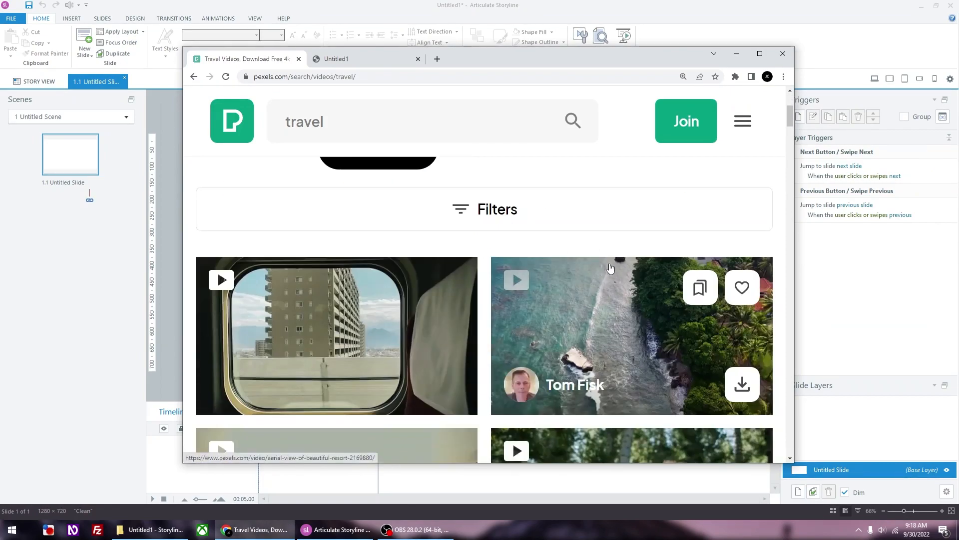
scroll(614, 262, down, 11)
scroll(615, 261, down, 12)
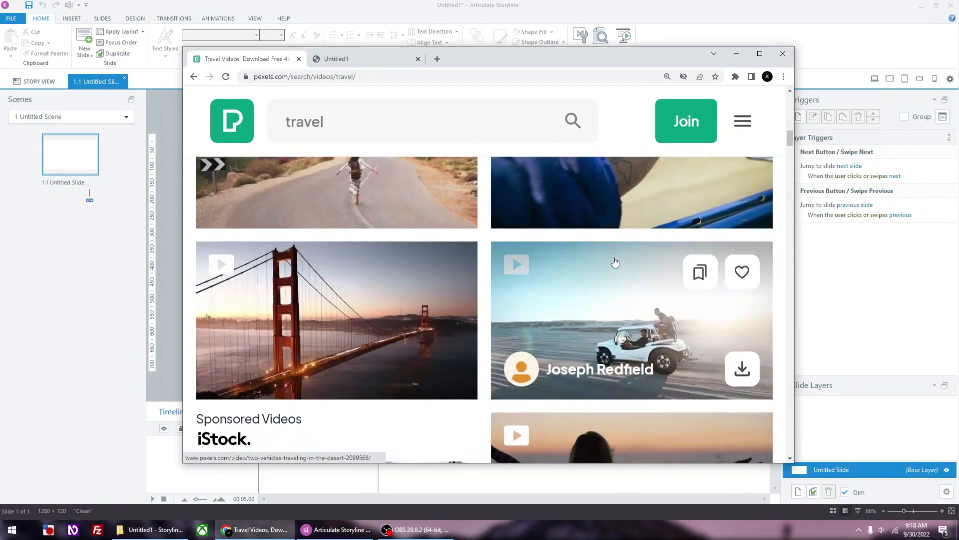
scroll(615, 262, down, 10)
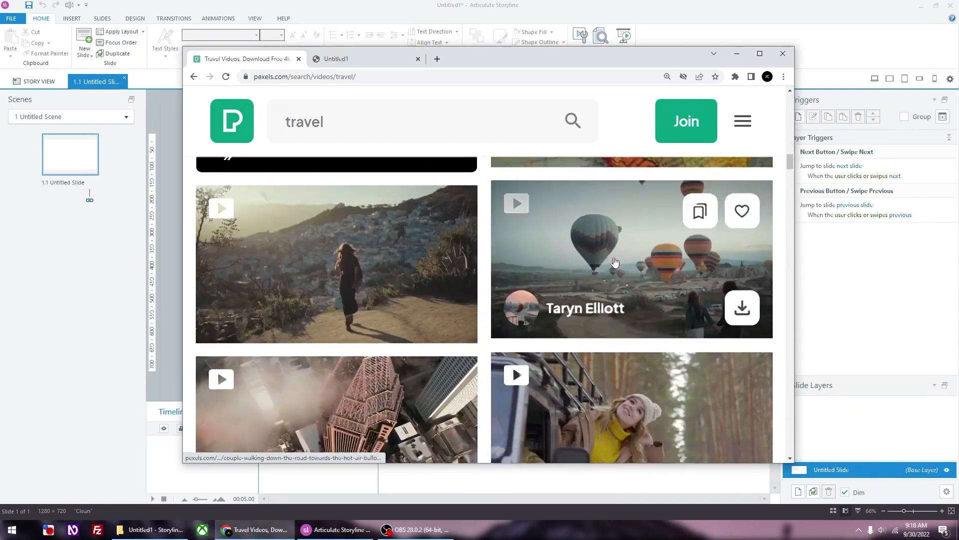
scroll(614, 262, down, 10)
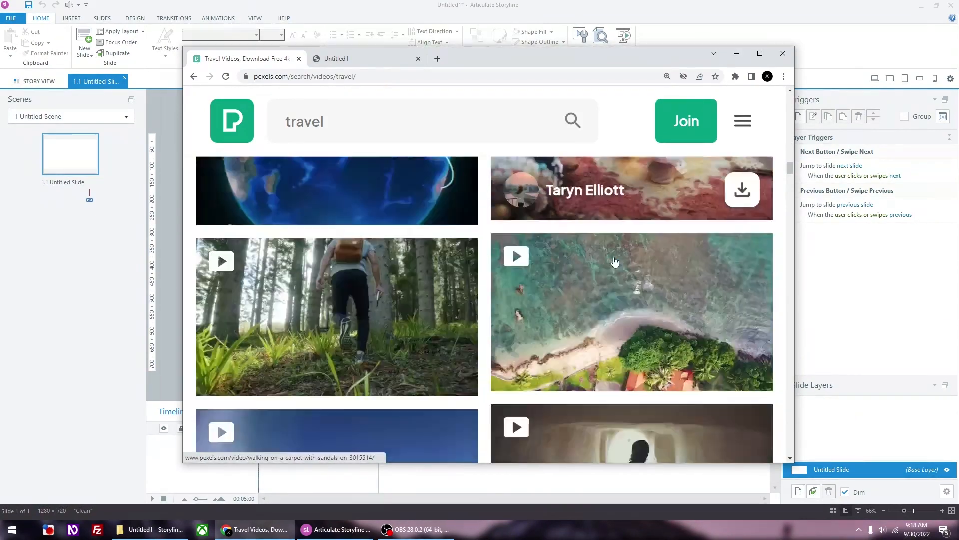
scroll(614, 261, down, 10)
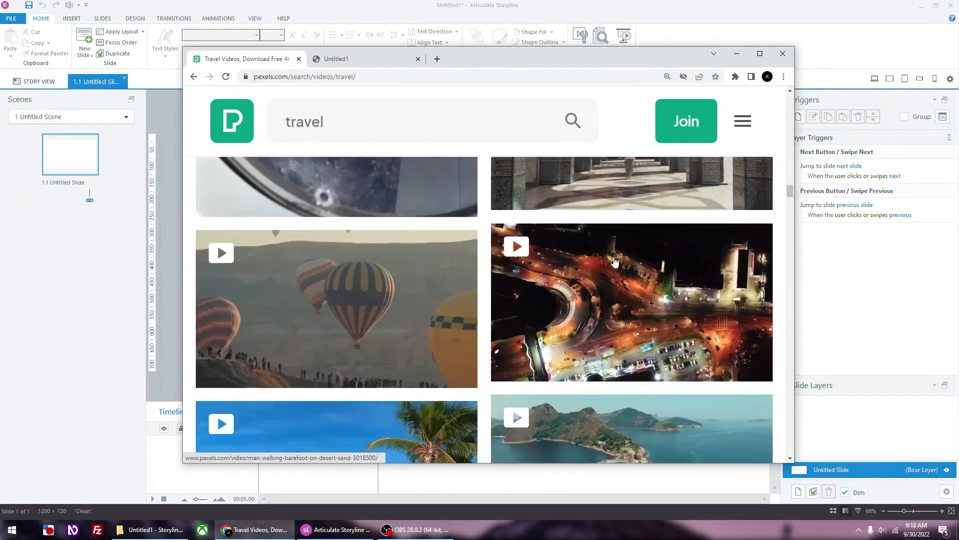
scroll(615, 260, down, 10)
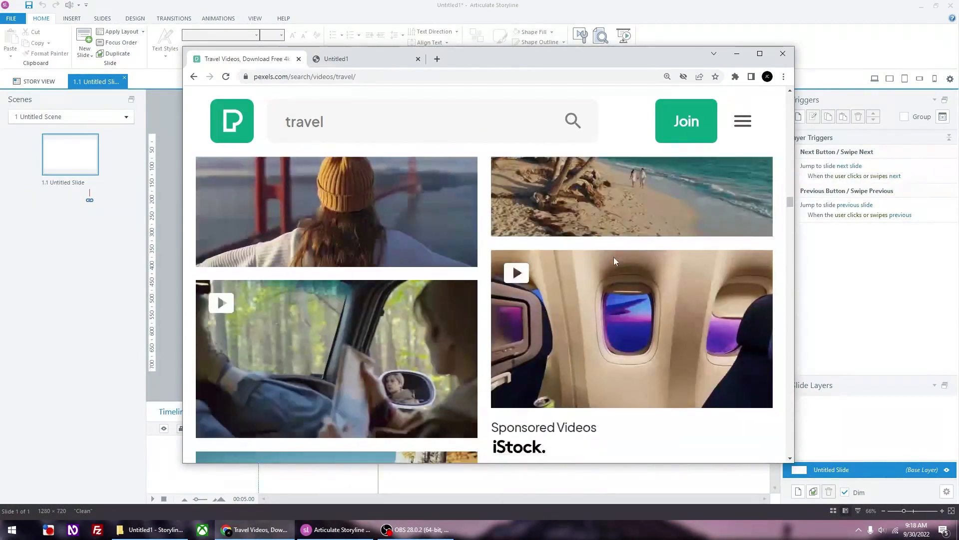
scroll(615, 261, down, 10)
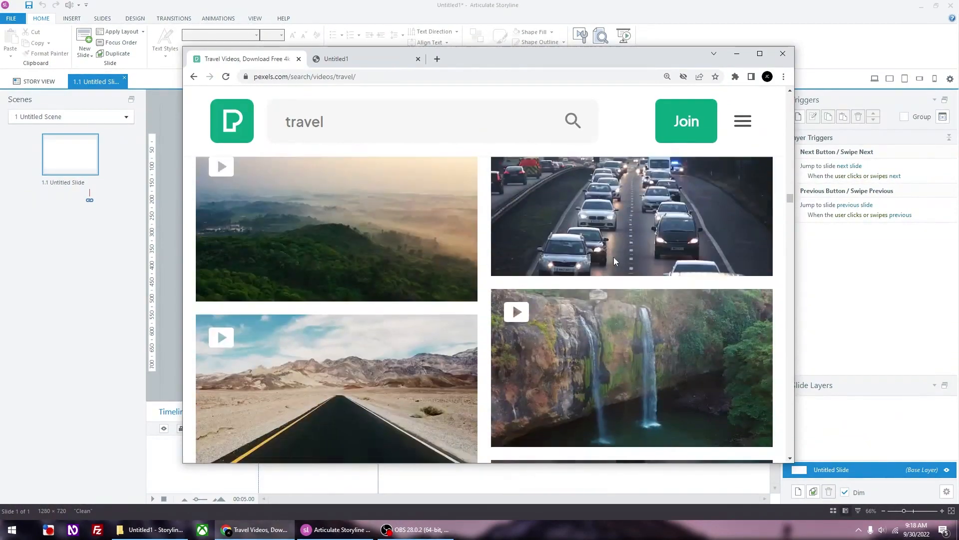
scroll(617, 261, down, 10)
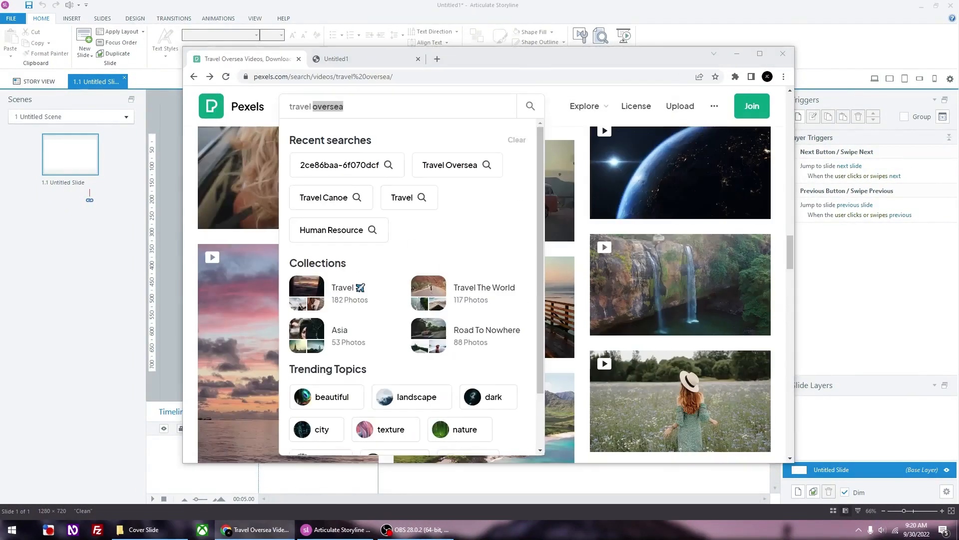
Download the airplane wing at sunset video from the landscape-oriented travel results
scroll(693, 194, down, 3)
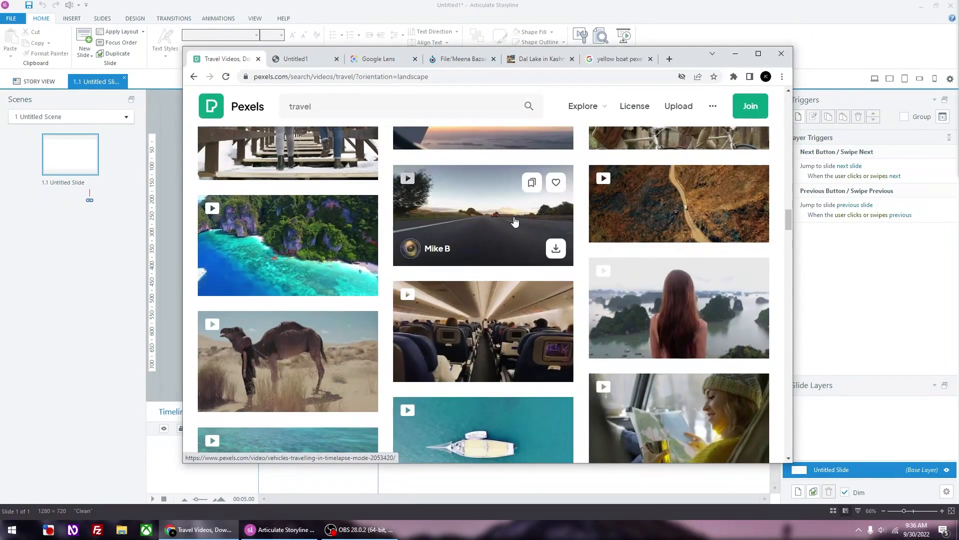
scroll(530, 220, up, 2)
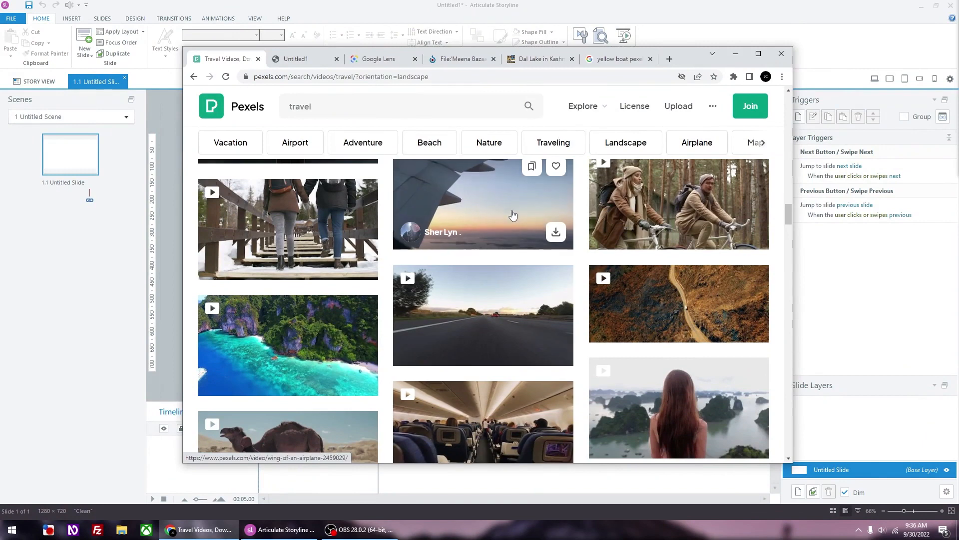
scroll(513, 215, up, 1)
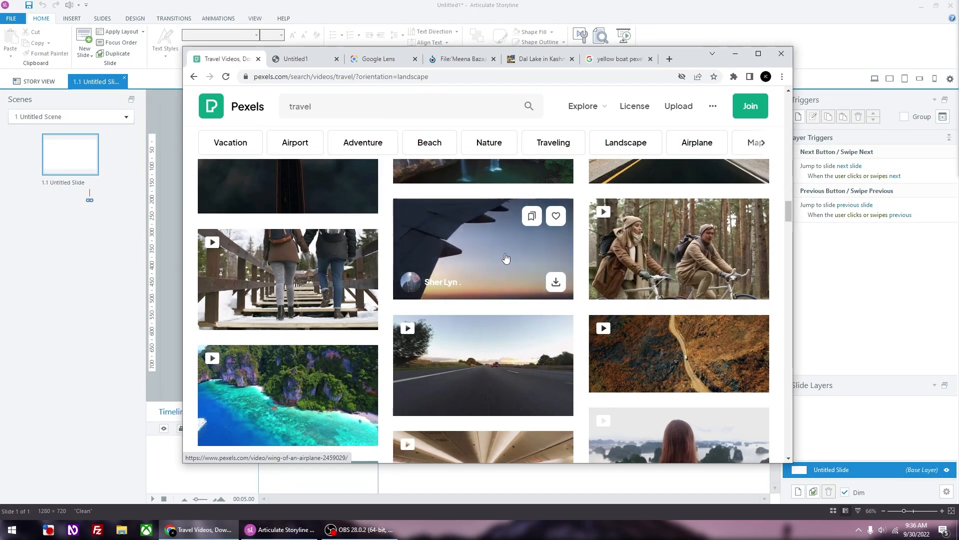
click(555, 282)
scroll(549, 263, down, 3)
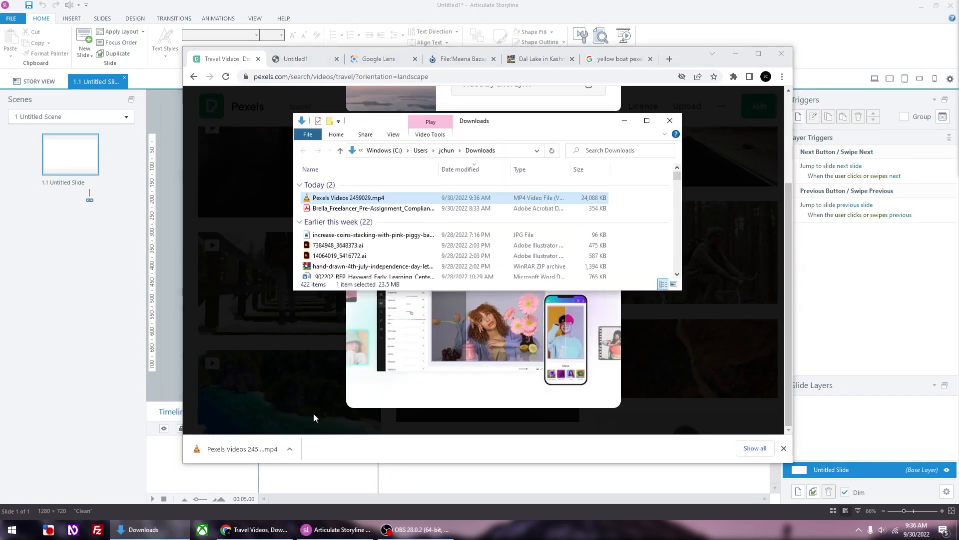
click(670, 120)
scroll(552, 270, up, 3)
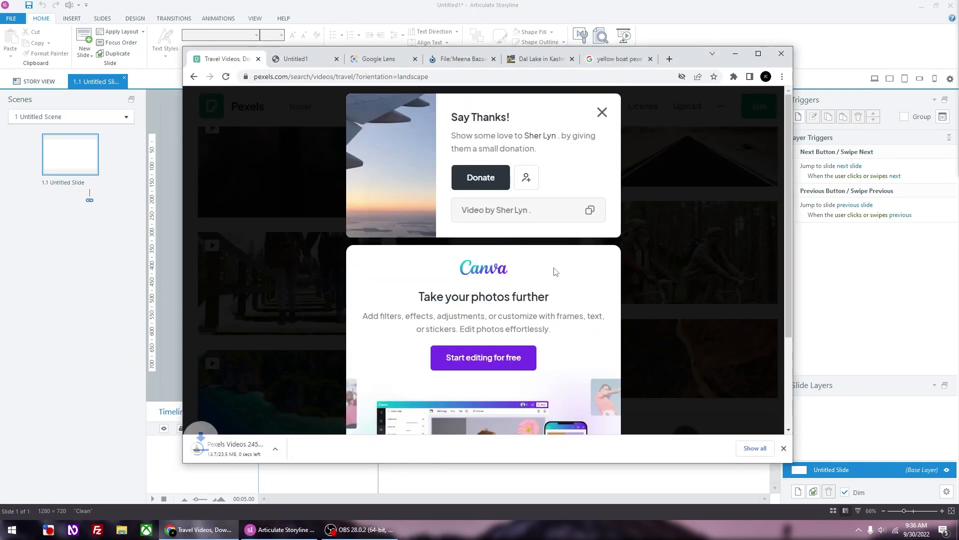
scroll(554, 269, down, 3)
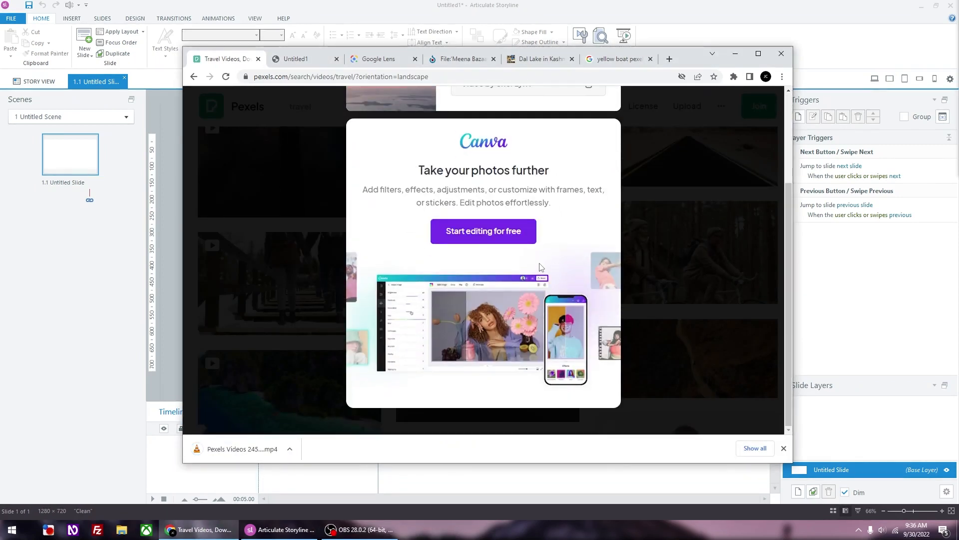
Show the downloaded Pexels Videos 2459029.mp4 in its folder and minimize the folder window
click(290, 449)
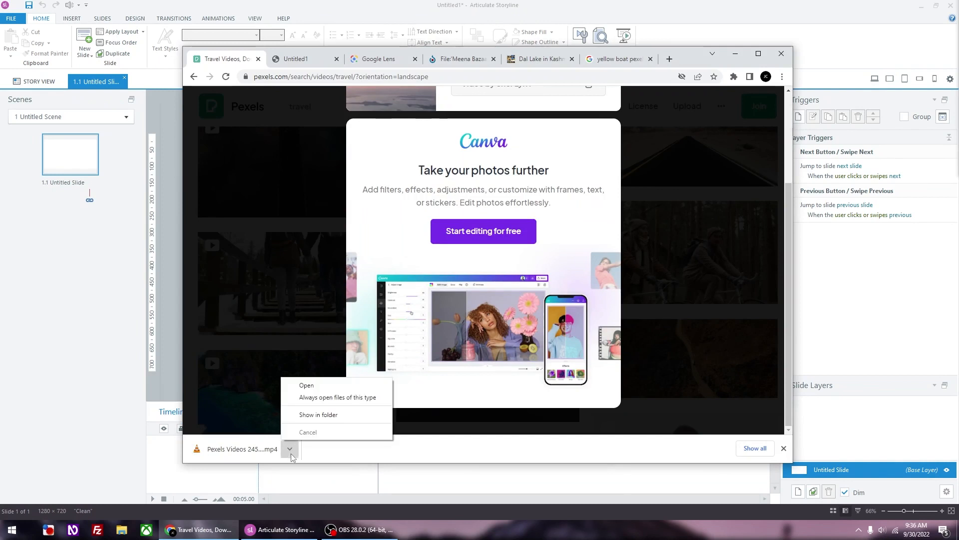
click(317, 415)
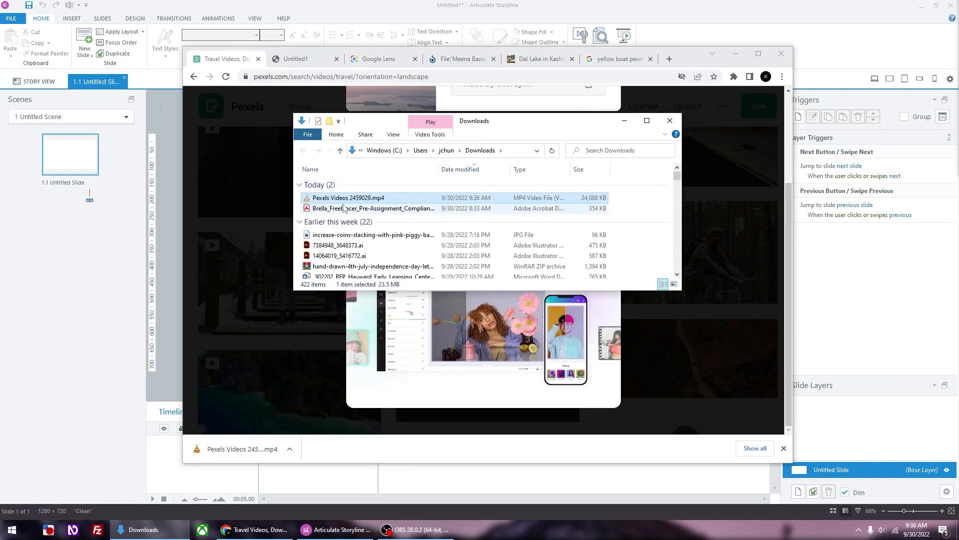
click(624, 122)
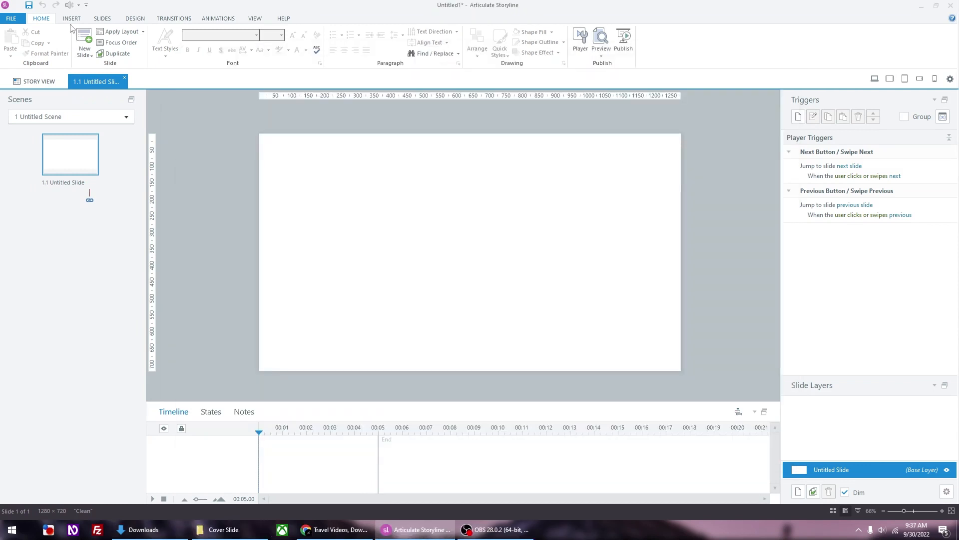
In Articulate Storyline, insert the video file Pexels Videos 2459029.mp4 from the Cover Slide folder onto the slide
click(71, 18)
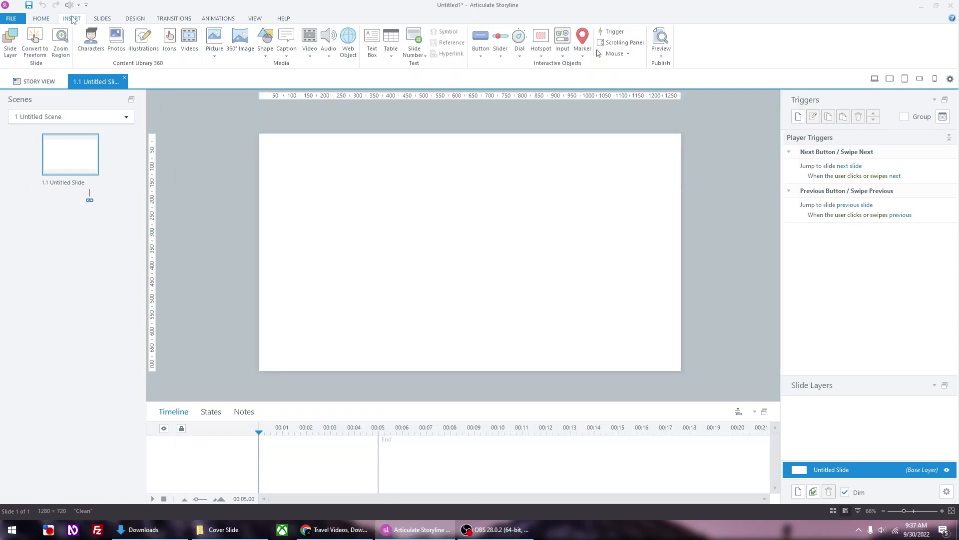
click(303, 54)
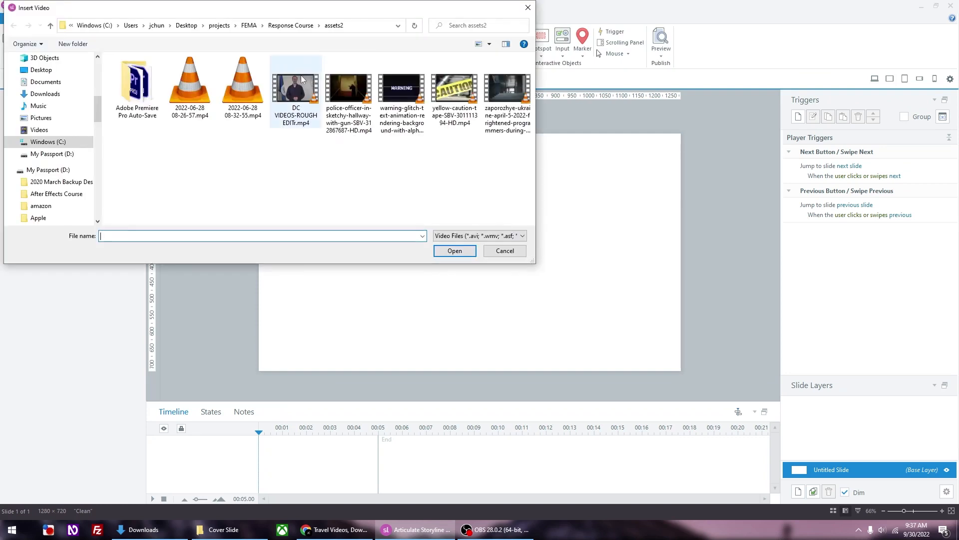
click(360, 28)
key(BackSpace)
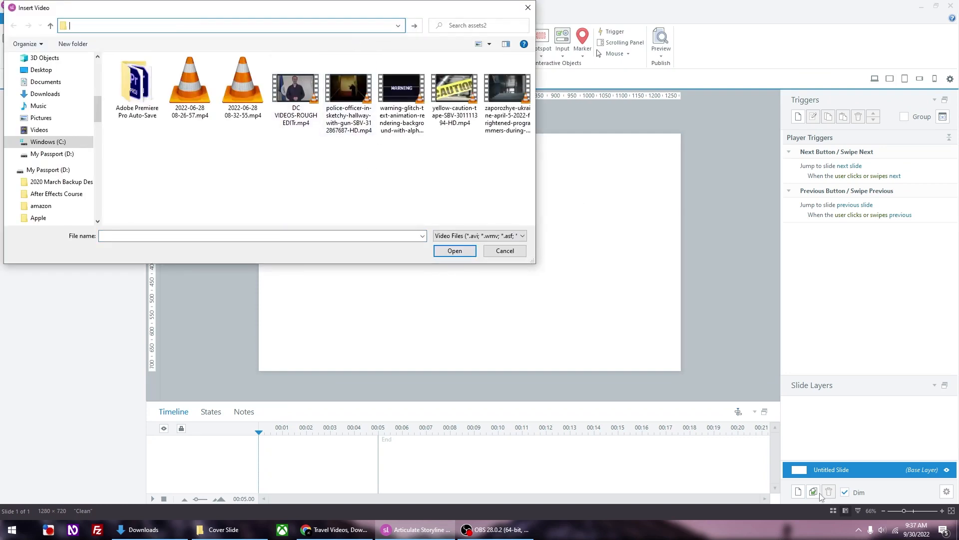
click(244, 530)
click(363, 31)
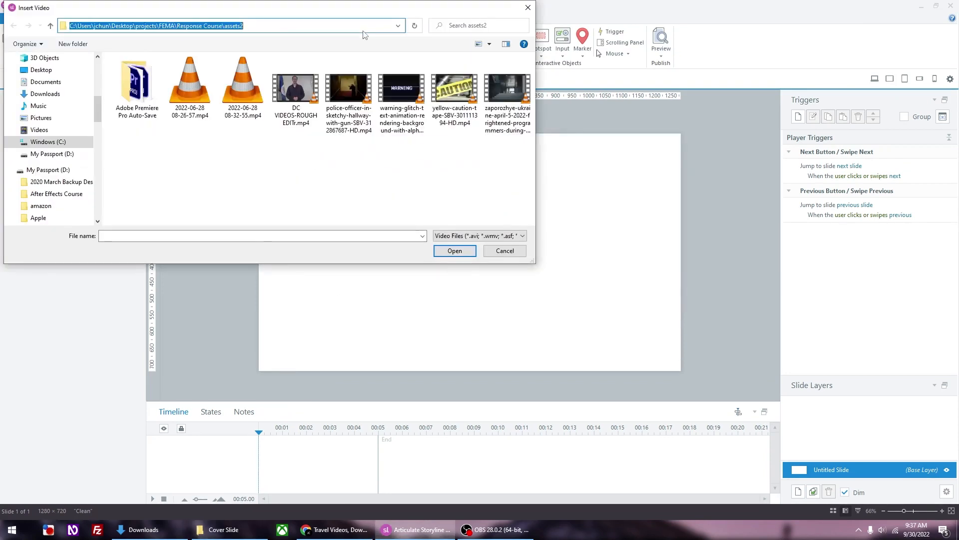
key(ctrl+v)
key(Return)
double_click(302, 91)
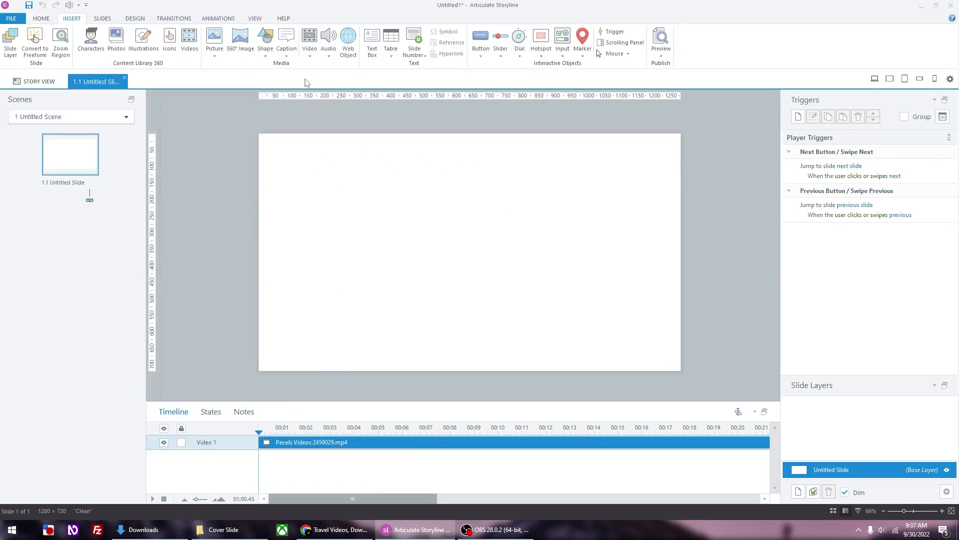
Draw a rectangle over the video so that it covers the entire slide
click(268, 56)
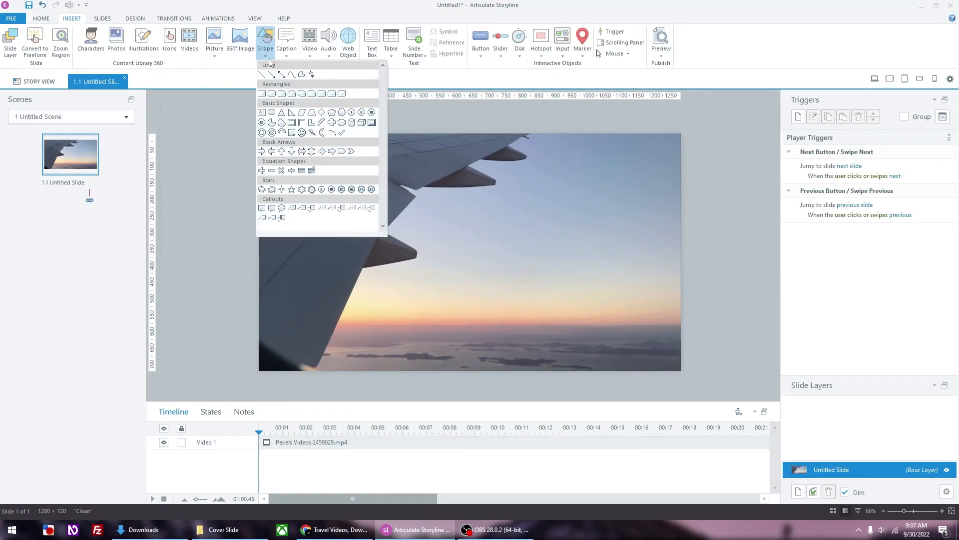
click(262, 93)
drag(260, 134, 681, 370)
Format the full-slide rectangle with no outline and a solid white fill
right_click(616, 269)
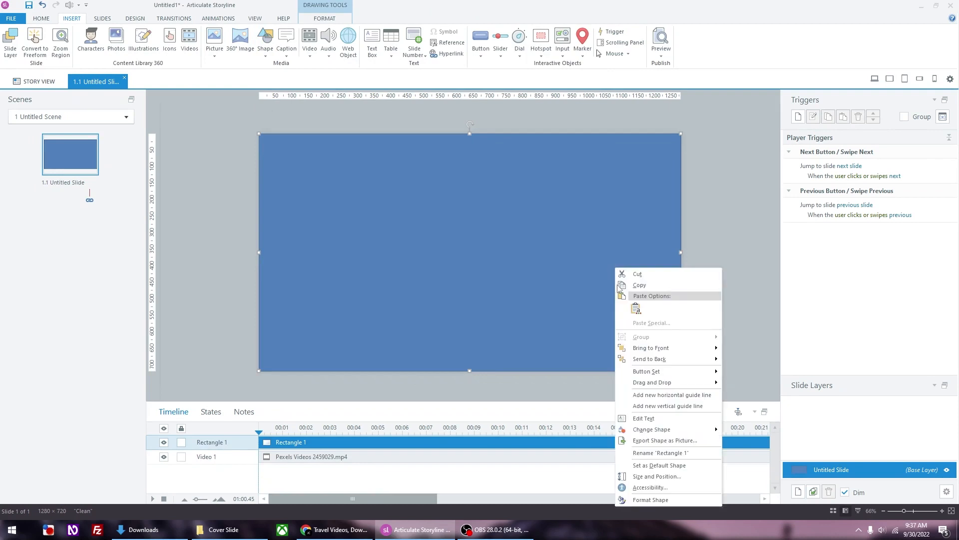
click(652, 498)
click(356, 157)
click(425, 143)
click(378, 139)
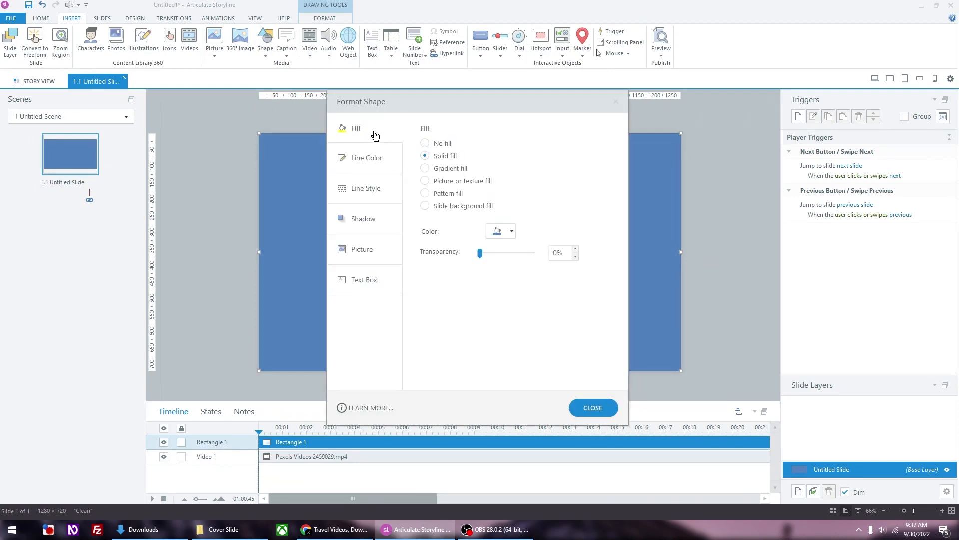
click(501, 231)
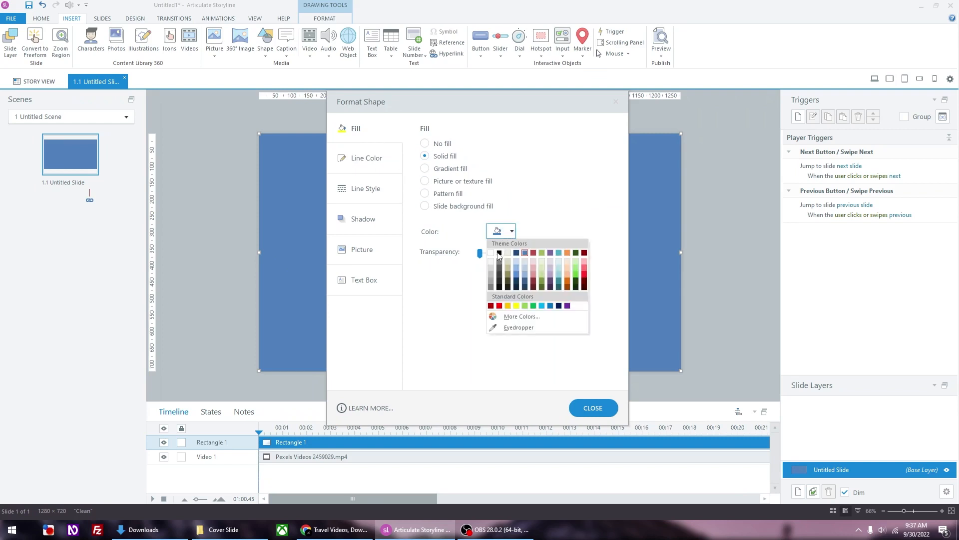
click(491, 253)
click(706, 216)
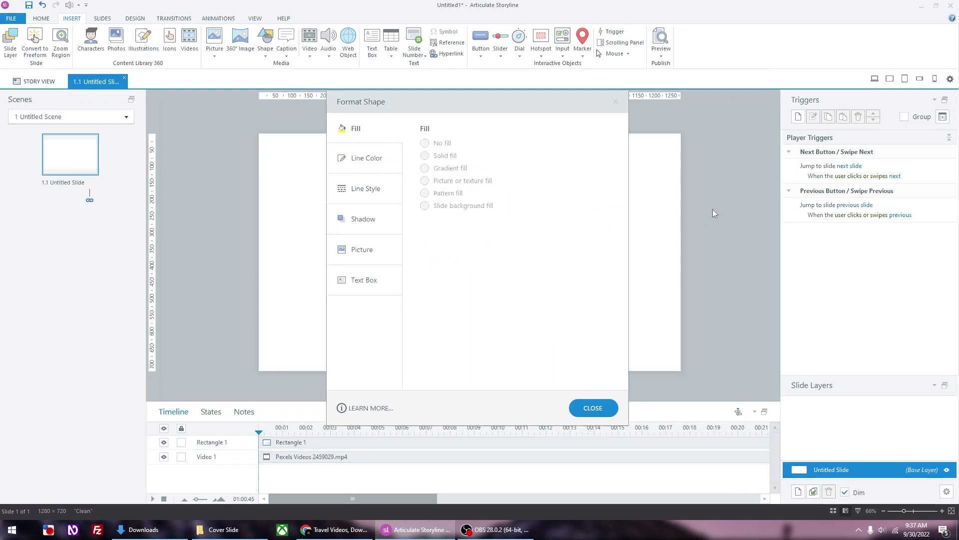
click(599, 413)
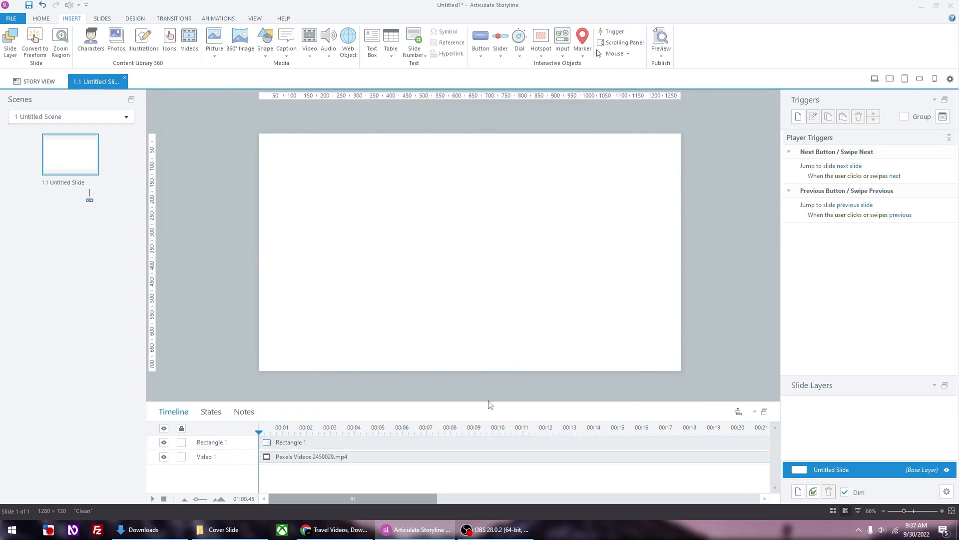
Add a downward line motion path about 730 px long to the white rectangle, ending below the slide
click(385, 160)
click(218, 18)
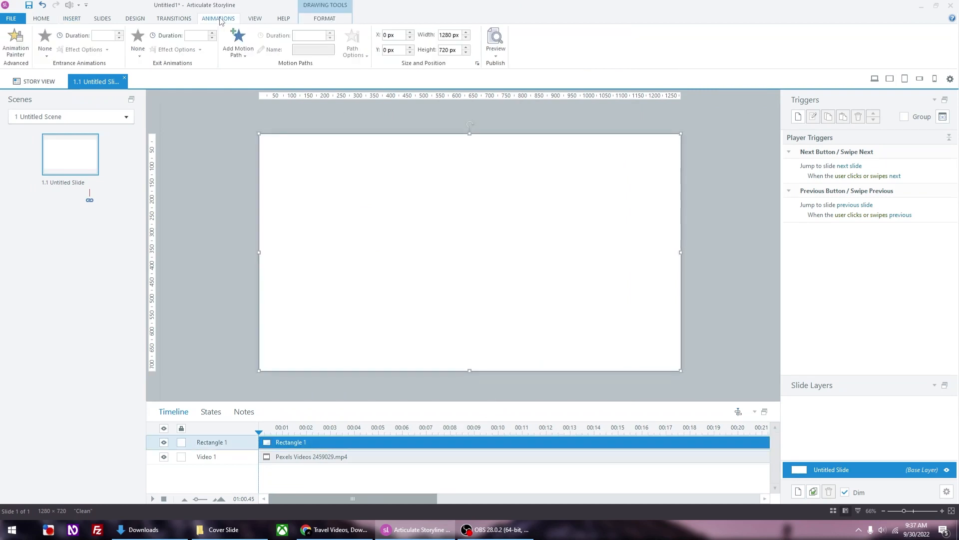
click(238, 44)
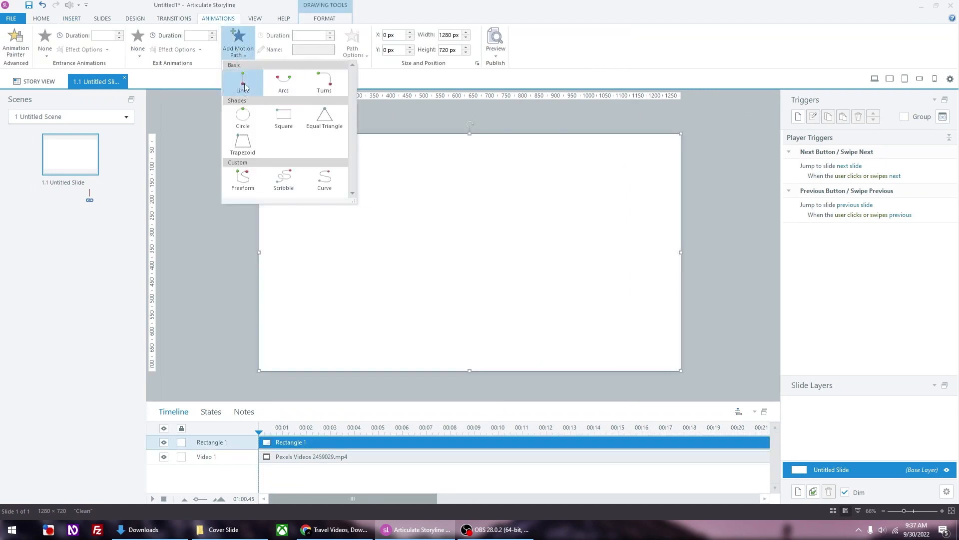
click(243, 83)
click(352, 44)
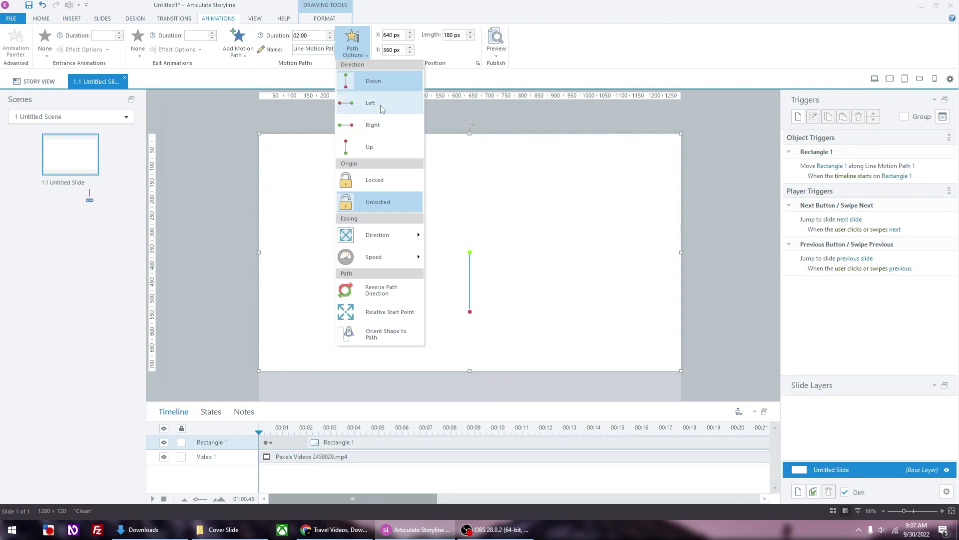
click(384, 83)
ctrl+scroll(504, 315, down, 1)
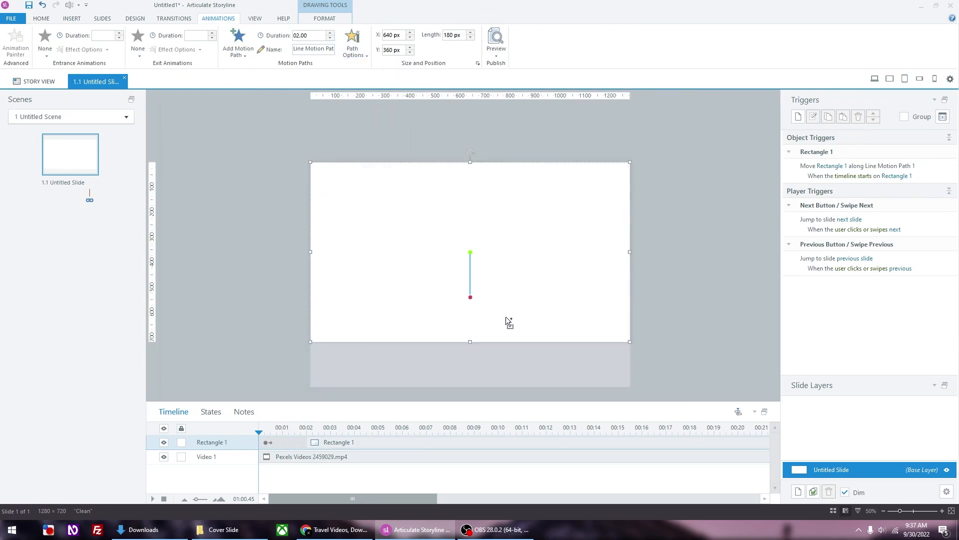
drag(468, 298, 463, 433)
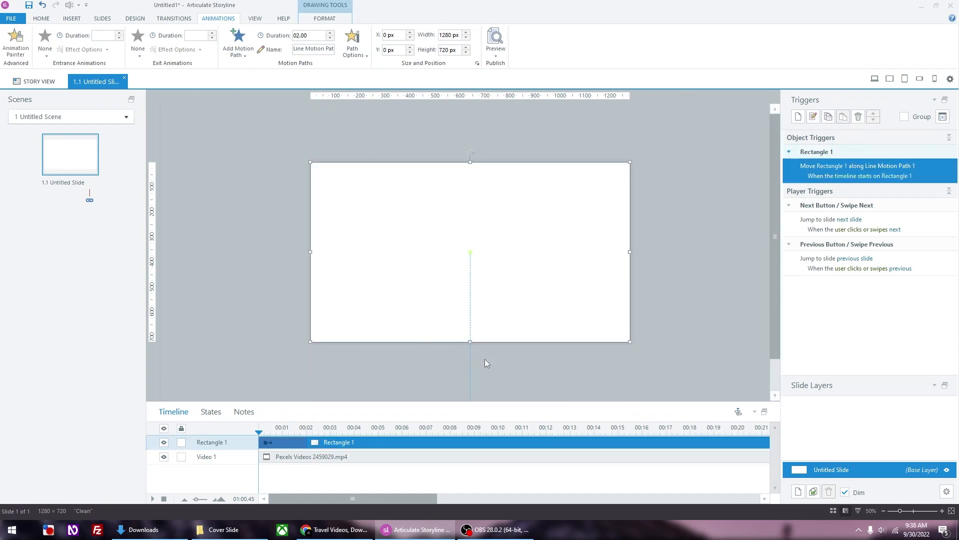
Set the motion path's duration to 01.00 second and check its easing direction options
click(330, 39)
click(330, 38)
click(329, 38)
click(330, 38)
click(351, 59)
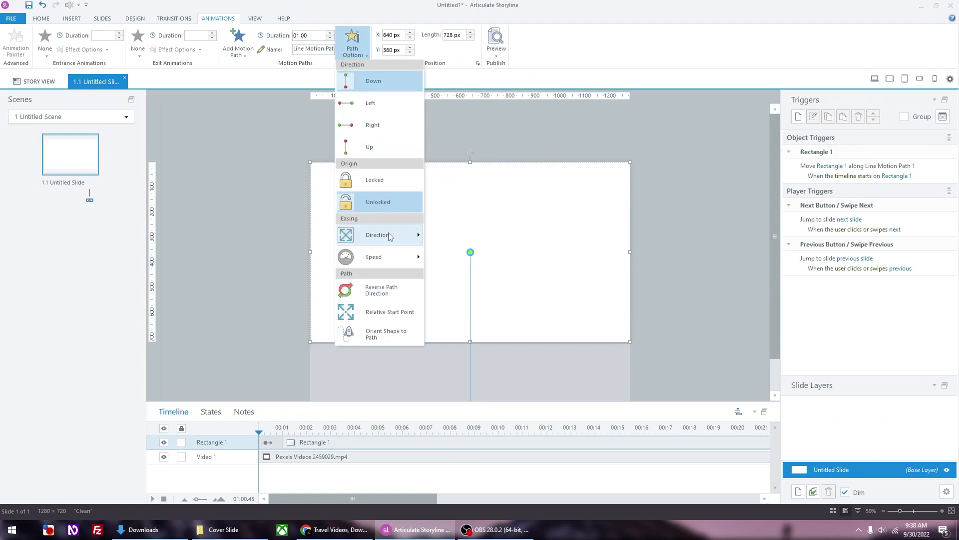
mouse_move(388, 233)
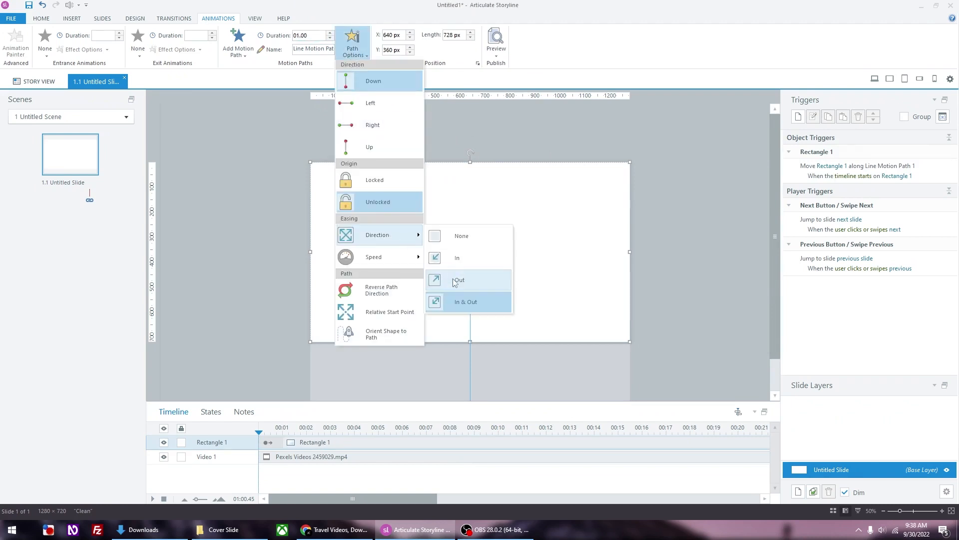
Preview the slide to check the white rectangle's motion, and close the preview
click(715, 254)
click(714, 254)
key(F12)
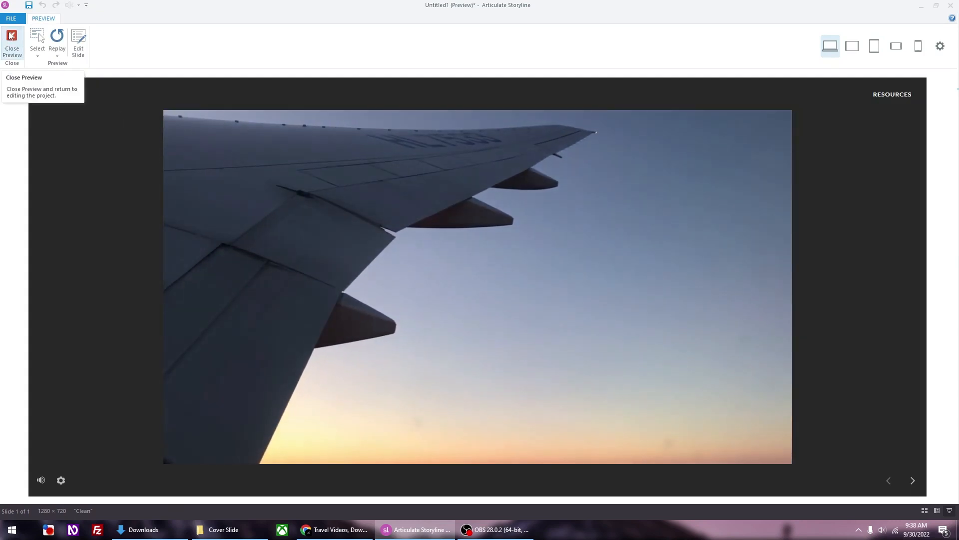
click(11, 36)
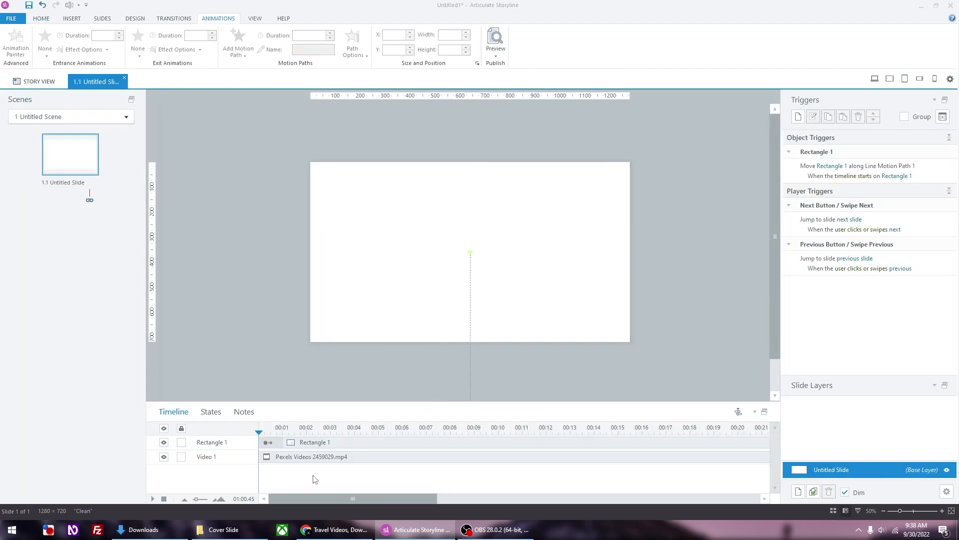
Hide the white rectangle, lower the background video's volume by 100% in the video editor, and save the edit
click(311, 456)
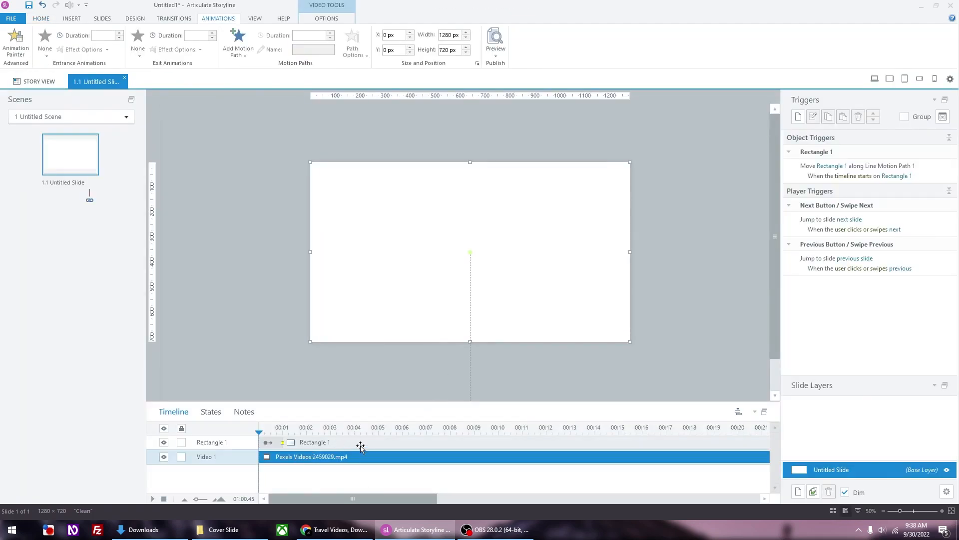
right_click(499, 199)
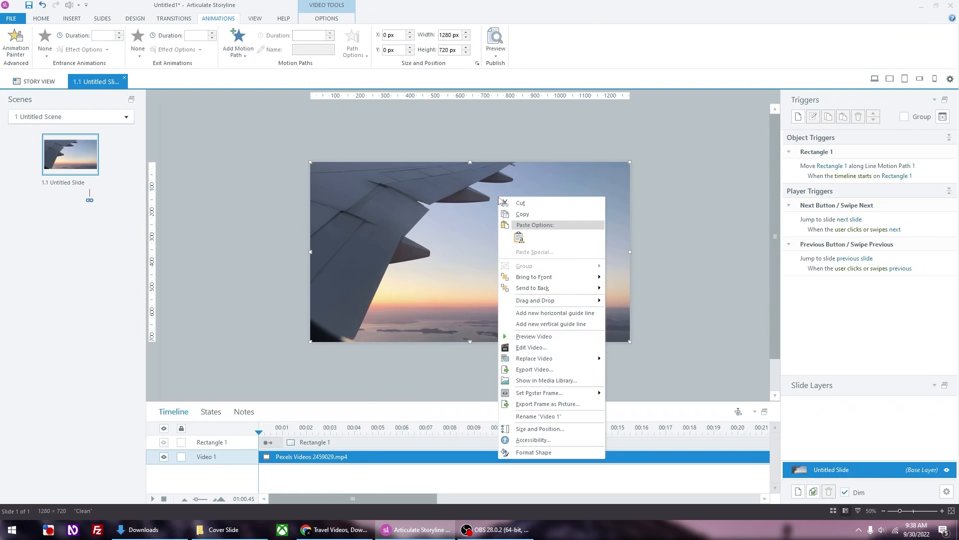
click(547, 347)
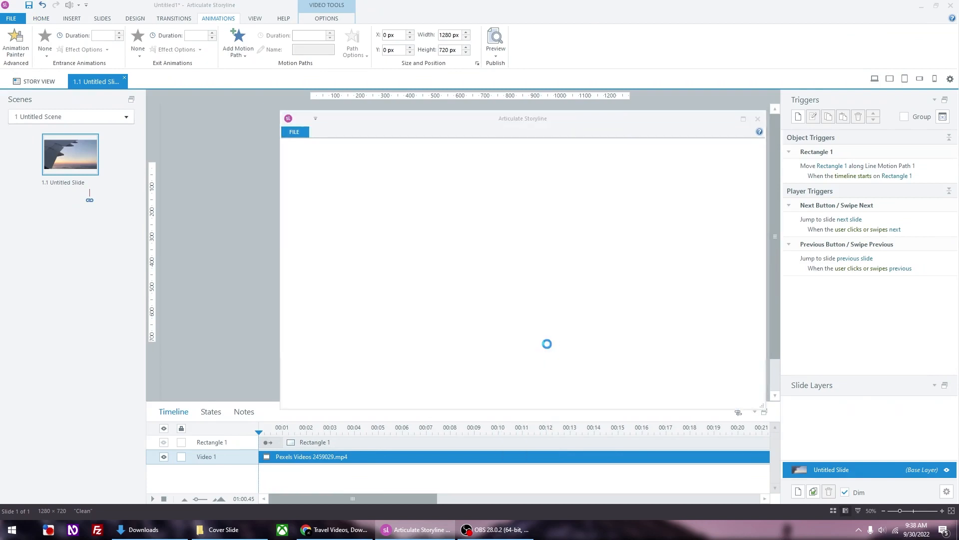
click(368, 153)
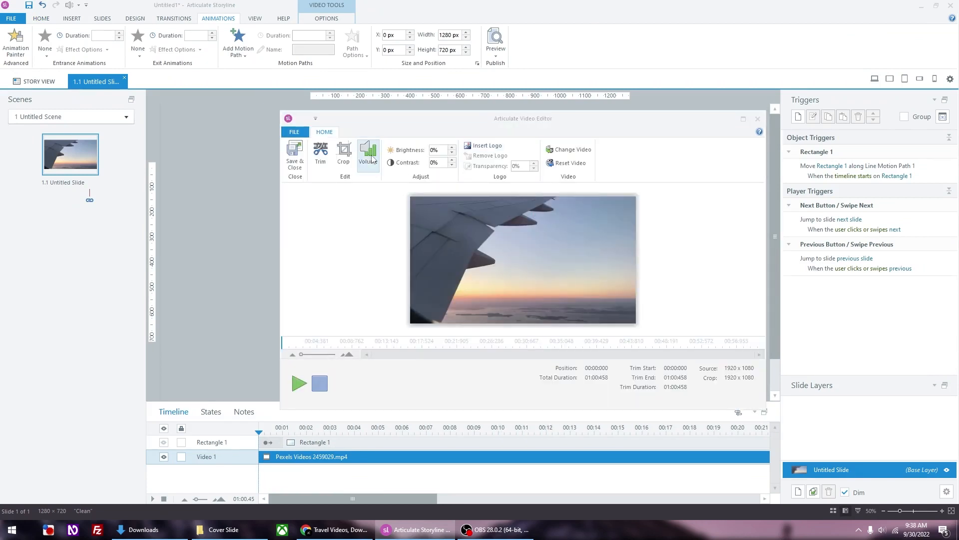
drag(485, 247, 410, 249)
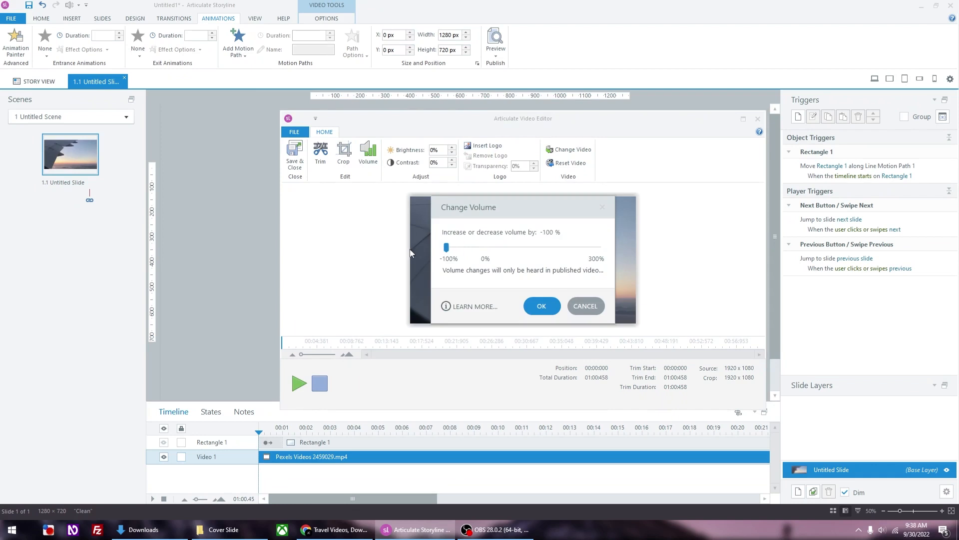
click(542, 305)
click(295, 157)
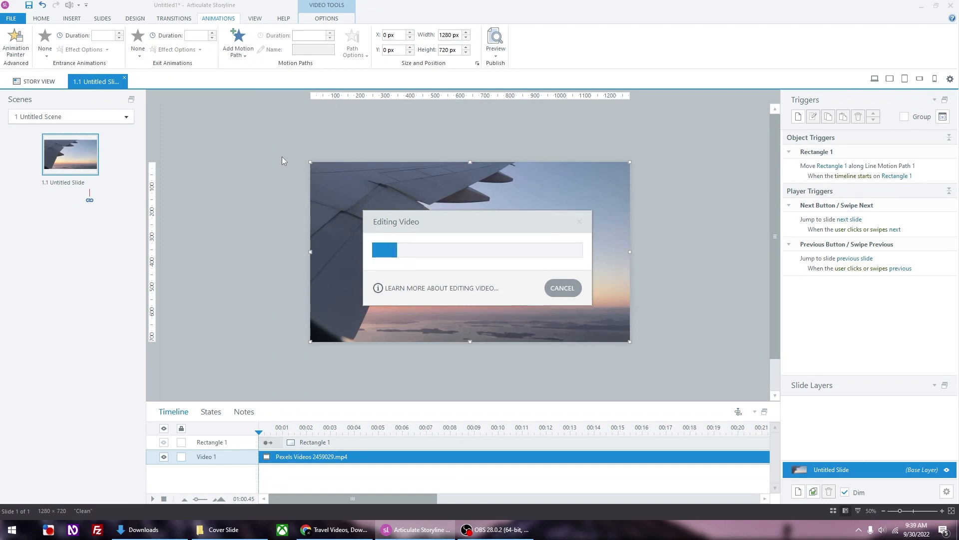
Draw a second rectangle over the video so that it covers the entire slide
click(703, 325)
click(71, 18)
click(266, 40)
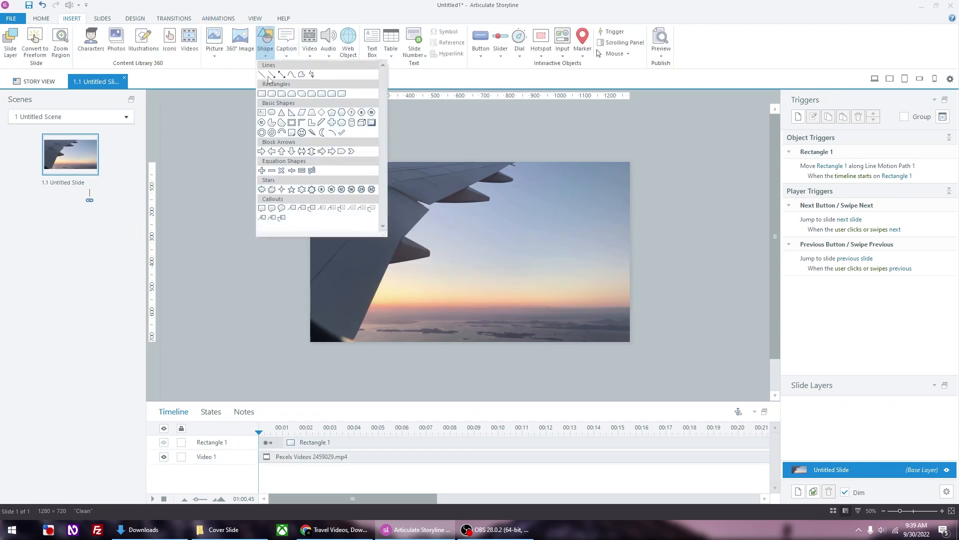
click(264, 96)
mouse_move(310, 163)
mouse_down()
mouse_move(450, 215)
mouse_move(629, 344)
mouse_up()
Format the new rectangle with no outline and a solid black fill at 25% transparency
right_click(424, 240)
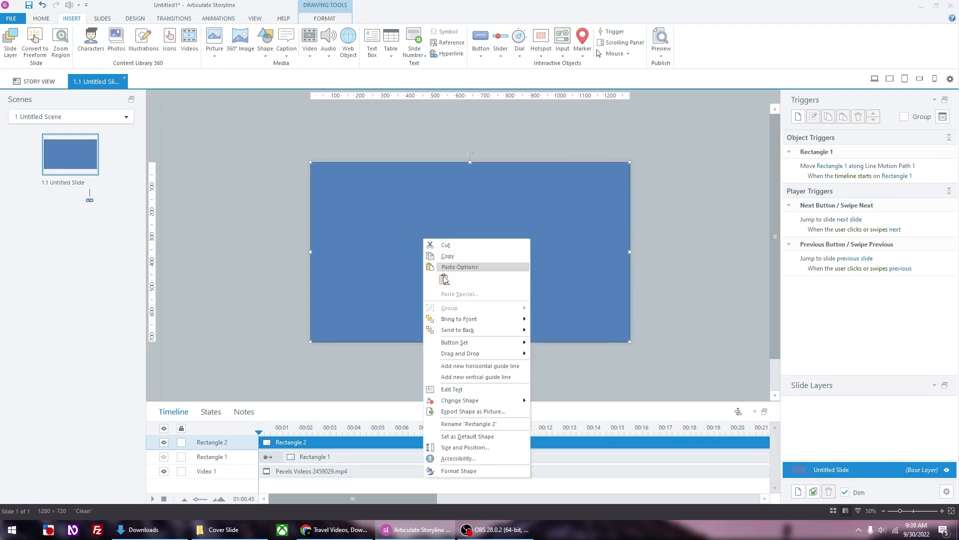
click(482, 471)
drag(392, 104, 648, 100)
click(632, 156)
click(609, 124)
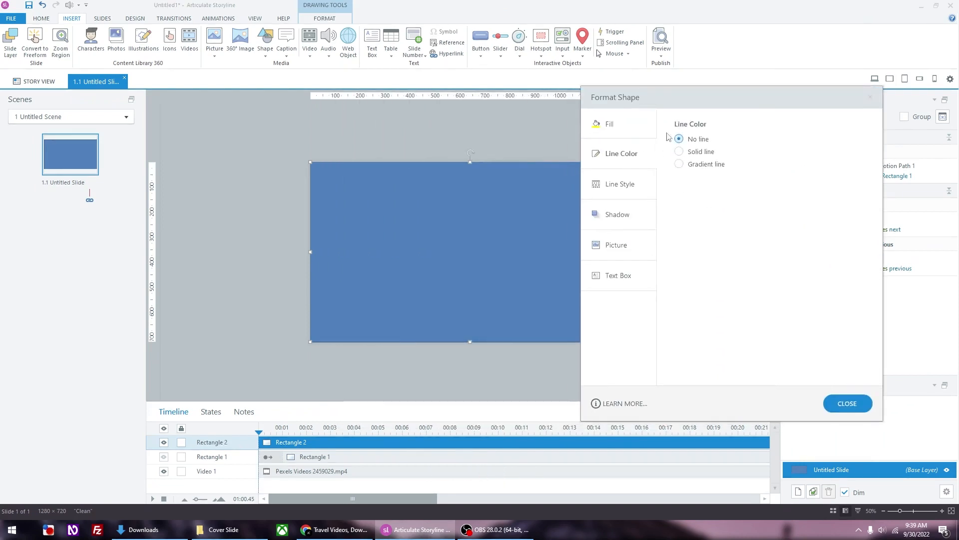
click(756, 226)
click(753, 248)
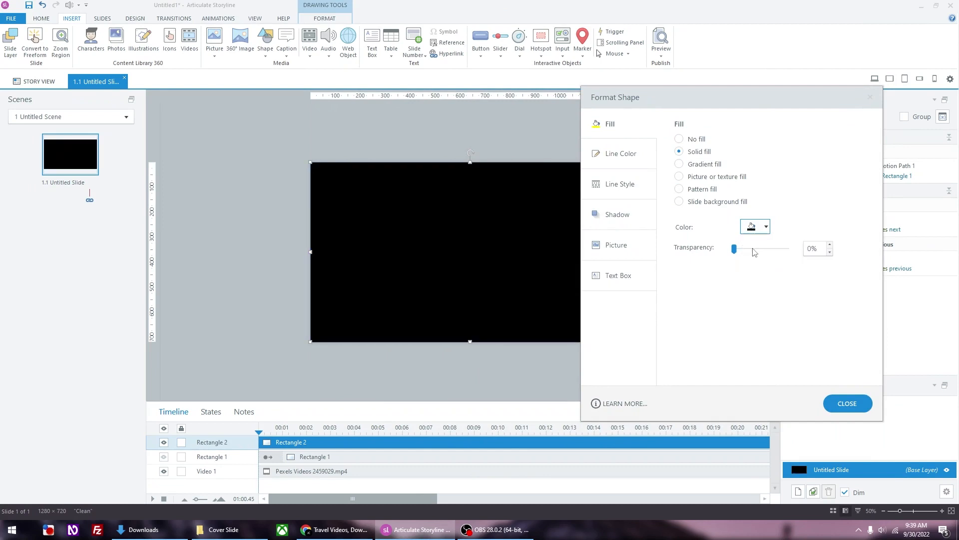
drag(735, 249, 748, 254)
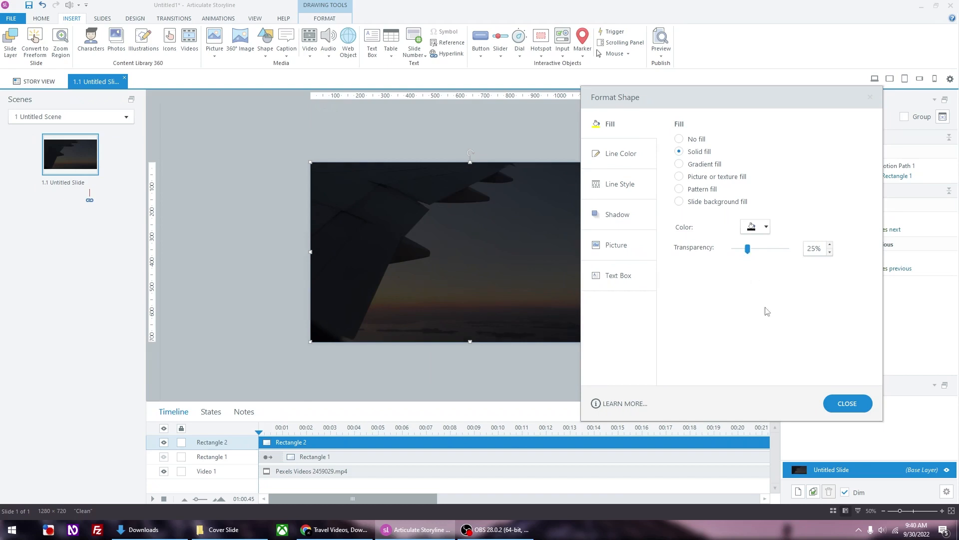
click(847, 404)
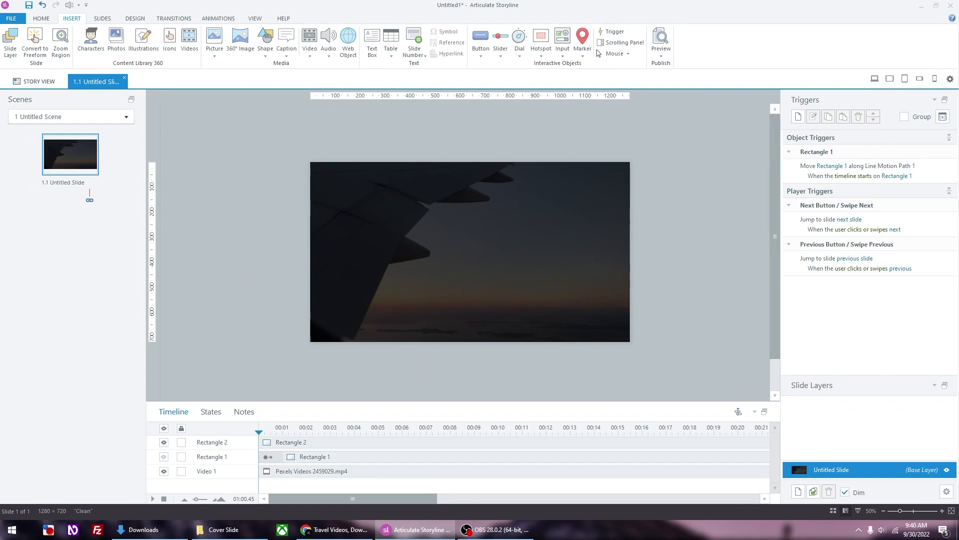
Make the black rectangle start at 1 second on the timeline and show the white rectangle again
click(260, 442)
drag(260, 442, 283, 442)
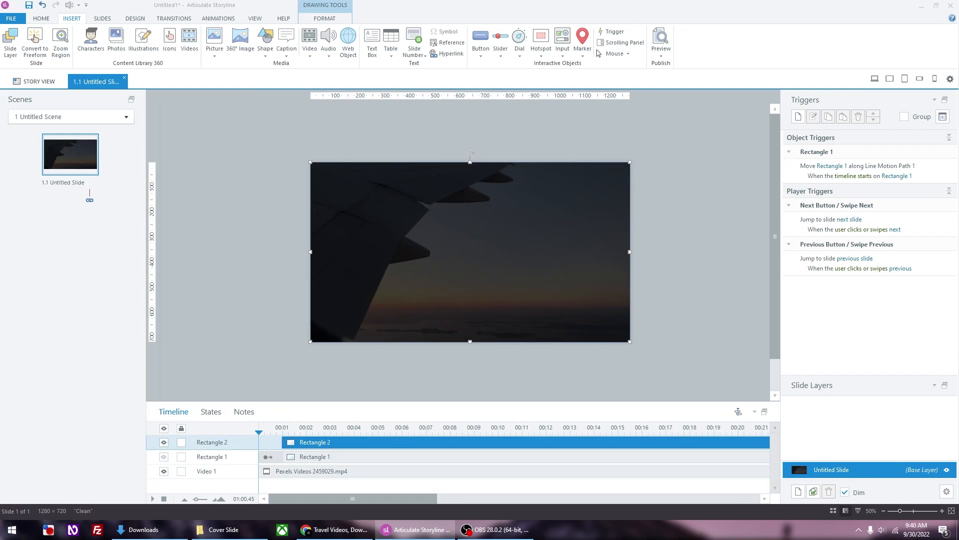
click(218, 19)
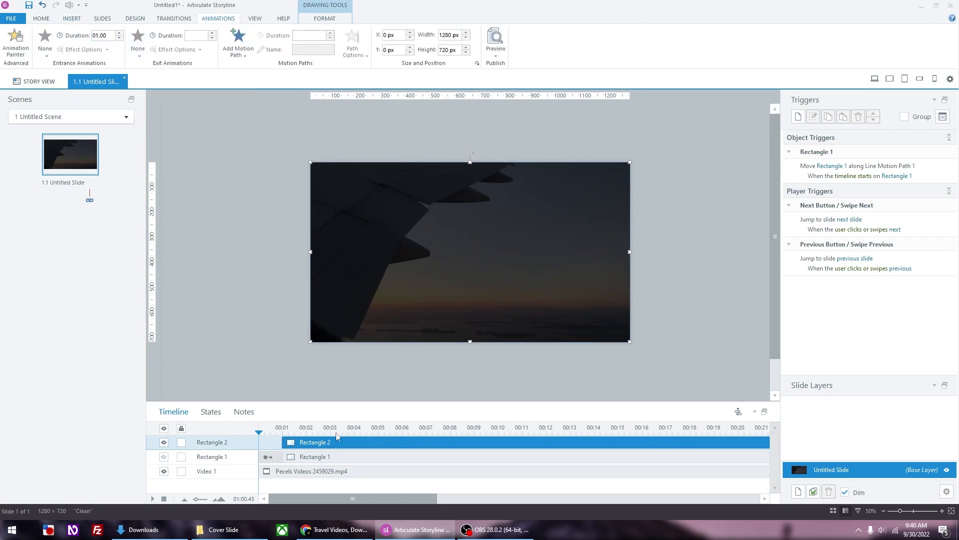
key(ctrl+z)
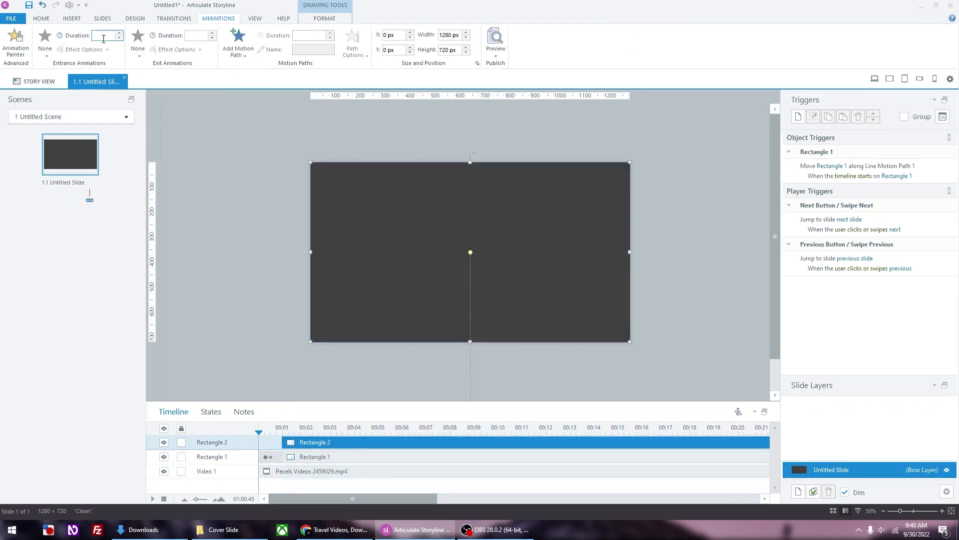
Apply a Fade entrance animation with a duration of 01.00 second to the black rectangle
click(45, 43)
click(102, 73)
click(120, 33)
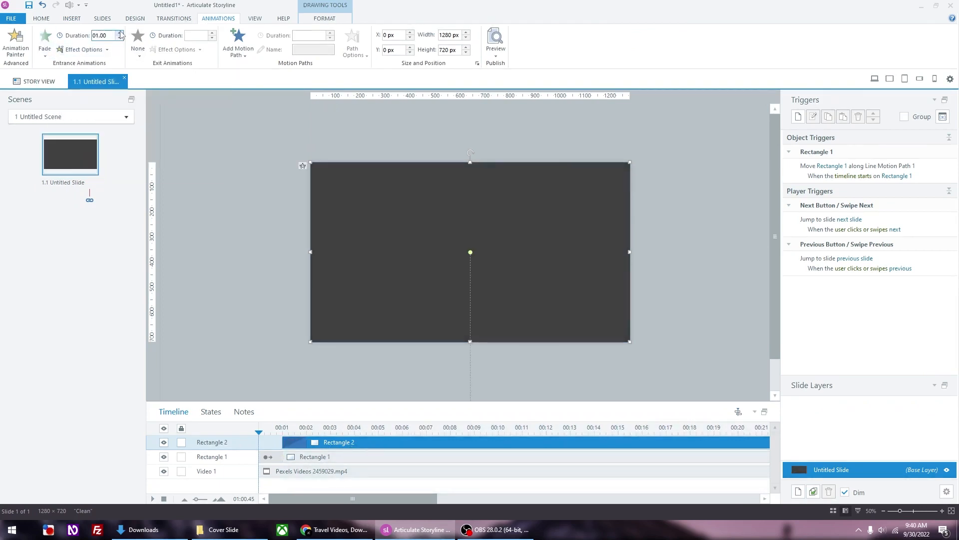
click(294, 352)
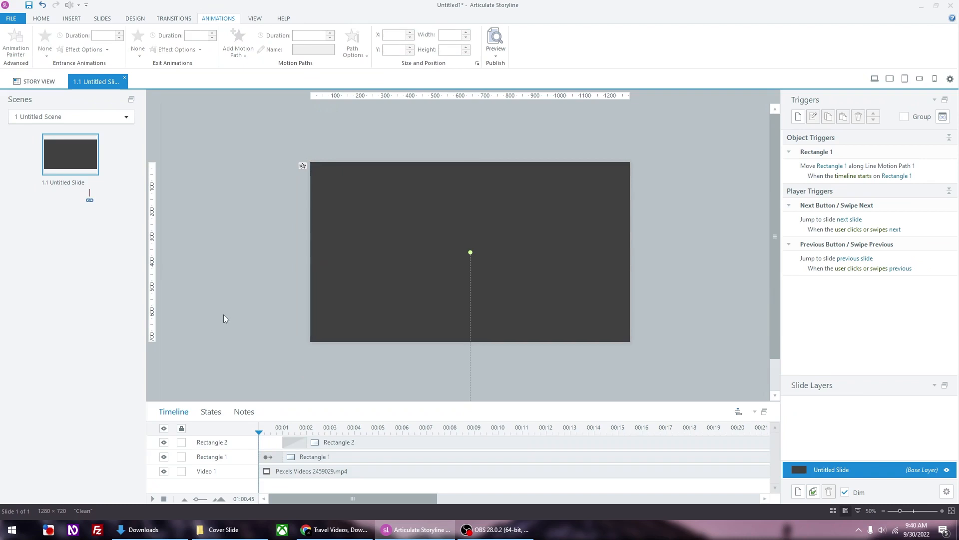
Preview the slide's animations and shift the black rectangle's start on the timeline to about 1.75 seconds
key(ctrl+F12)
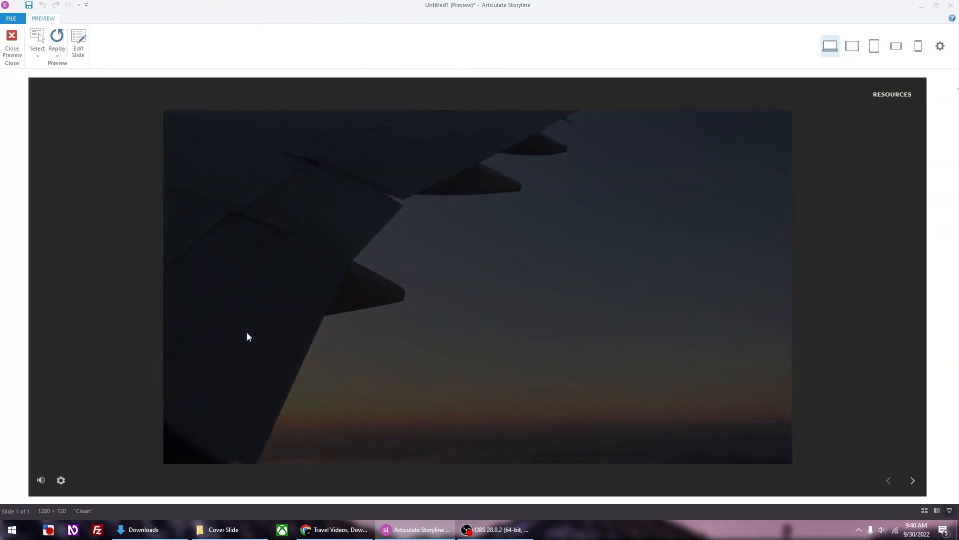
click(11, 43)
click(344, 442)
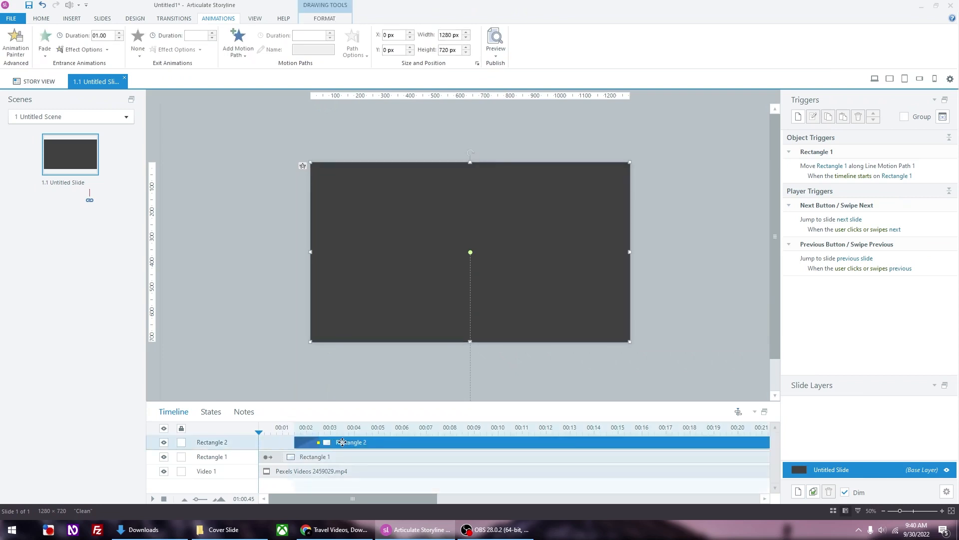
drag(344, 442, 349, 441)
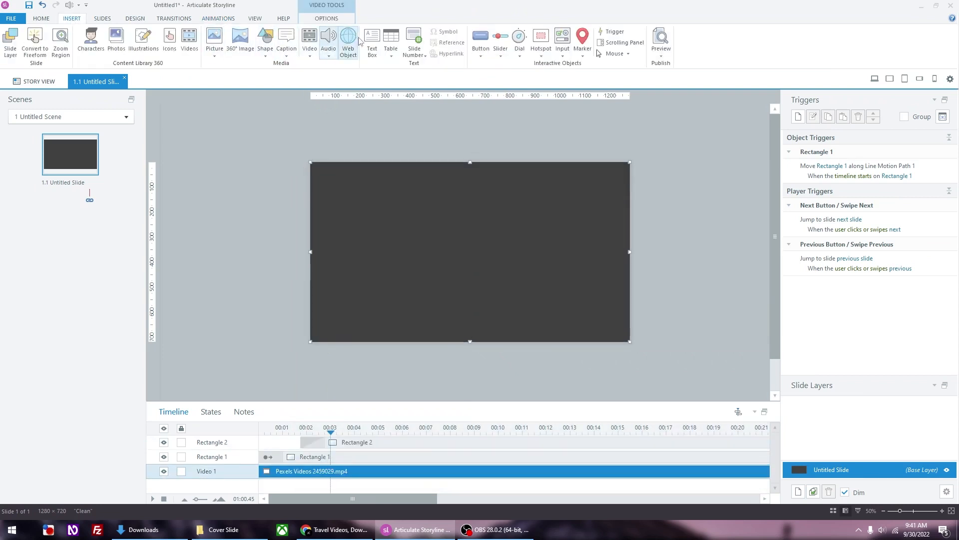
Insert a text box about 670 px wide in the upper middle of the slide, starting at 3 seconds
click(372, 45)
drag(385, 199, 552, 228)
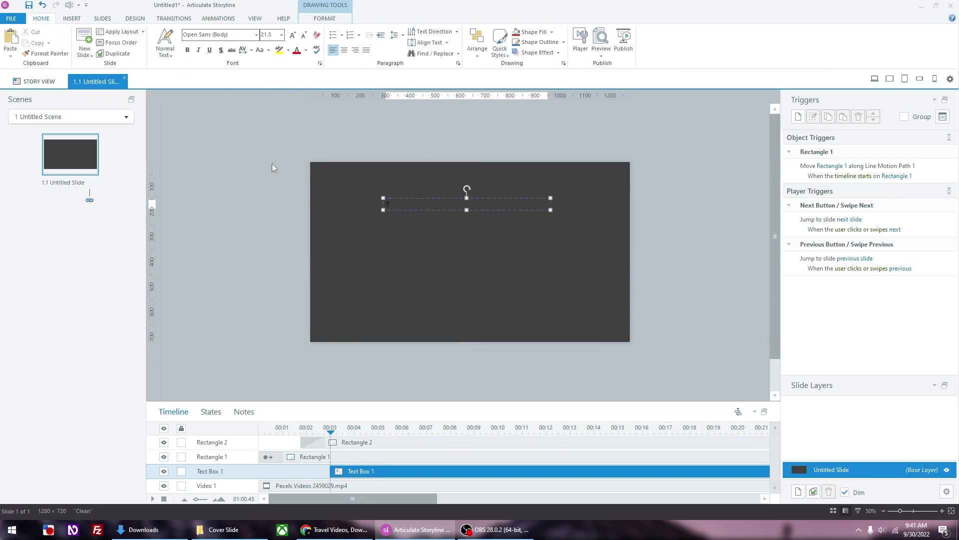
Enter "TRAVEL SAFETY" and "& SECURITY" on two lines in the text box and centre the text
text(TRAVEL SAFETY)
key(Return)
text(& SECURITY)
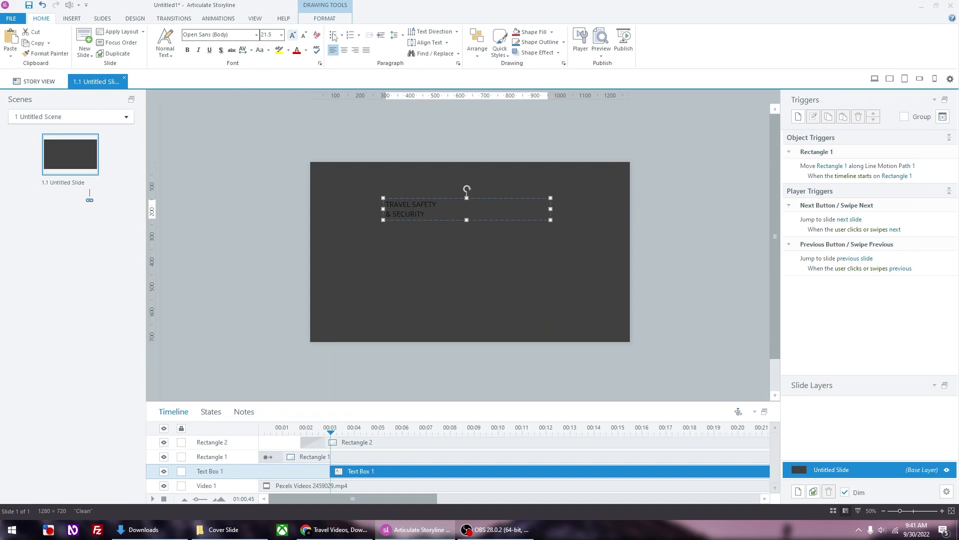
click(344, 50)
Make the title text white and enlarge it to font size 44
click(306, 51)
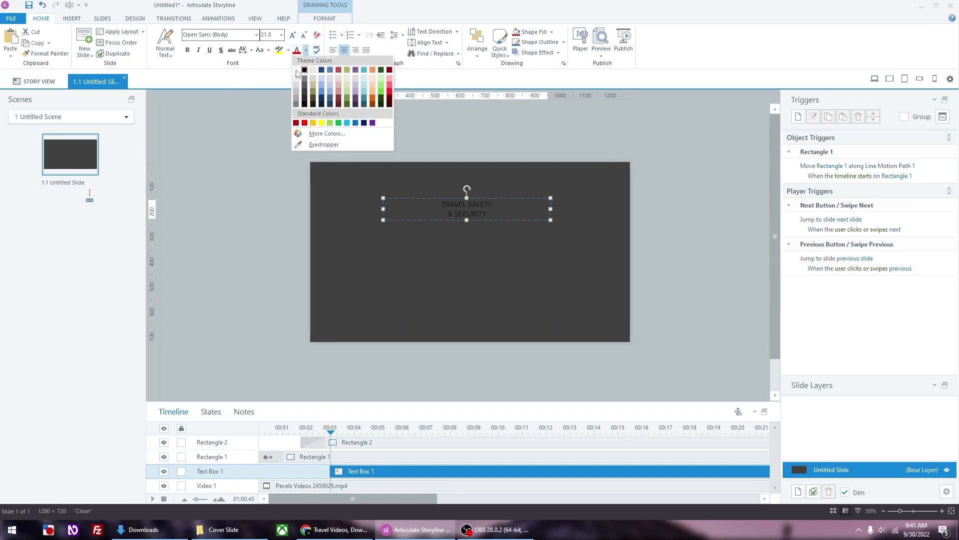
click(296, 71)
click(293, 35)
click(293, 35)
click(293, 35)
click(293, 35)
click(294, 35)
click(293, 35)
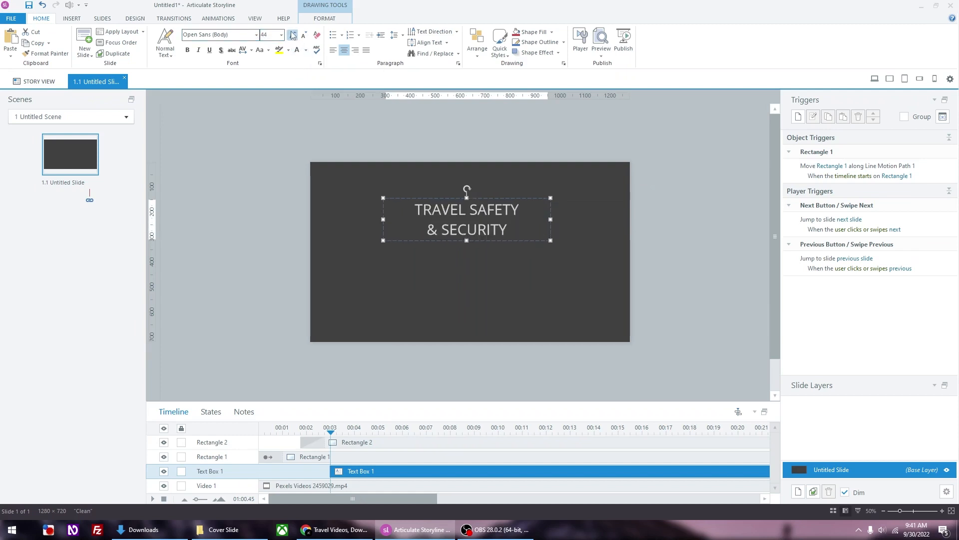
Try to change the title's font to Montserrat
click(240, 34)
click(240, 32)
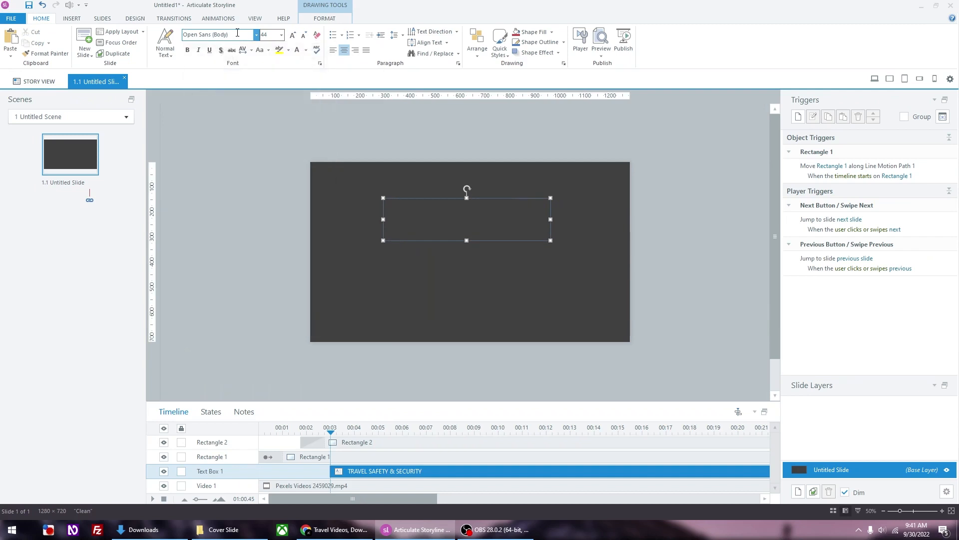
text(Montserrat)
key(Return)
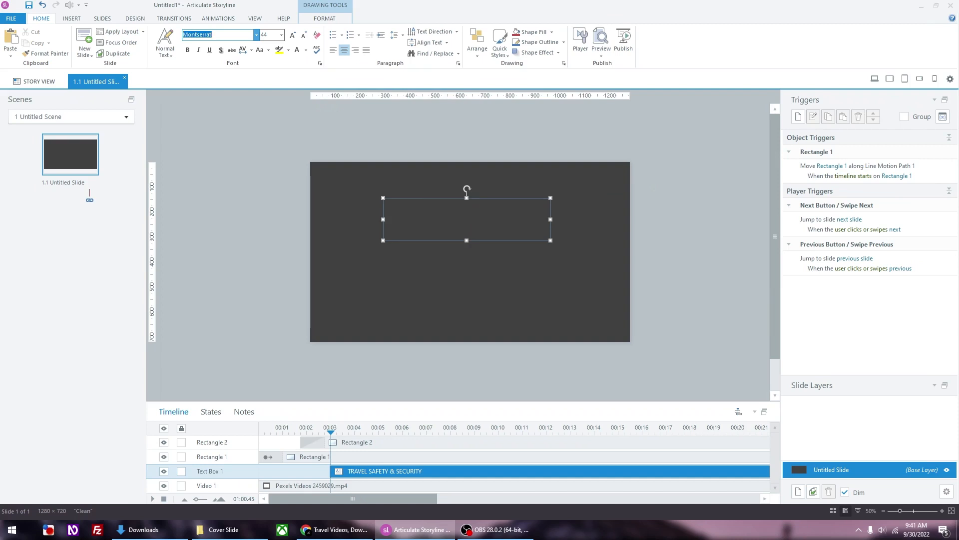
click(229, 32)
text(h)
key(Down)
key(Down)
key(Down)
key(Down)
key(Down)
key(Down)
key(Down)
key(Down)
key(Down)
key(Return)
Place the title above both rectangles in the timeline order and set its font to Montserrat Black
click(469, 221)
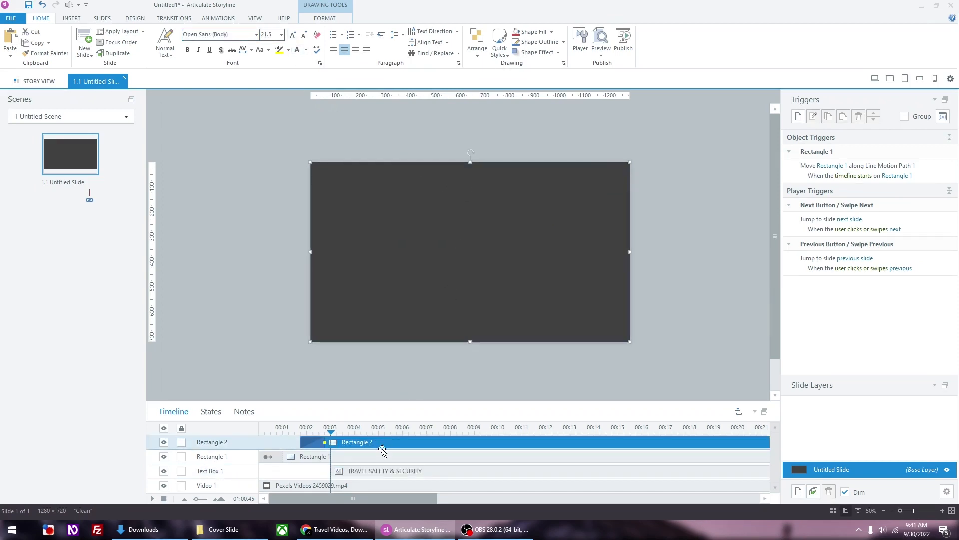
drag(384, 471, 383, 442)
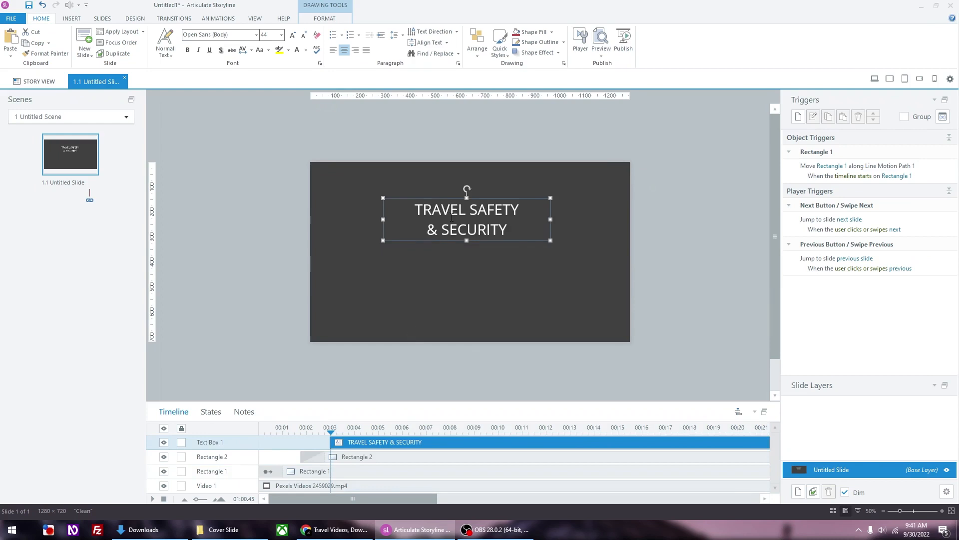
drag(183, 34, 214, 36)
text(Mo)
key(Down)
key(Down)
key(Down)
key(Down)
key(Down)
key(Down)
key(Down)
key(Down)
key(Down)
key(Return)
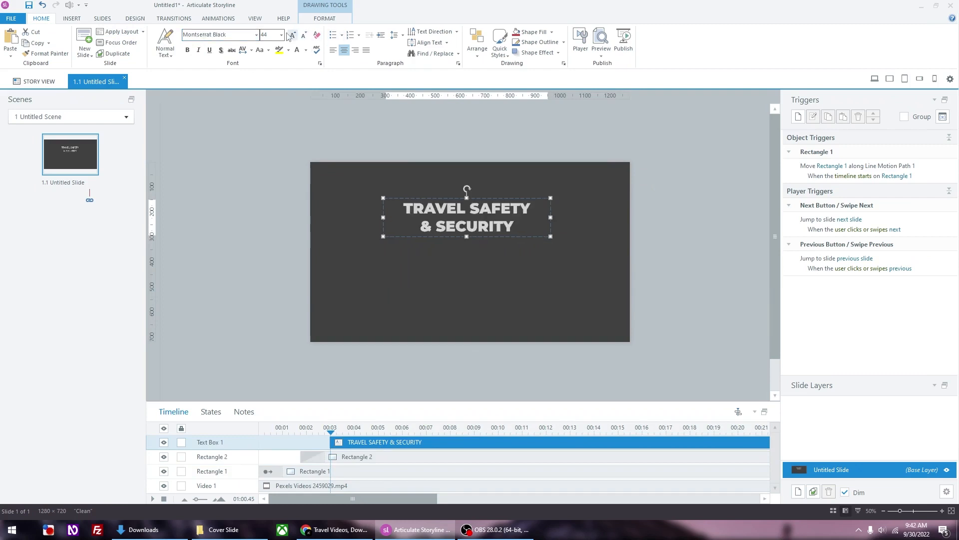
Increase the title's font size to 54 and set its line spacing to Multiple at .9
click(292, 35)
click(293, 35)
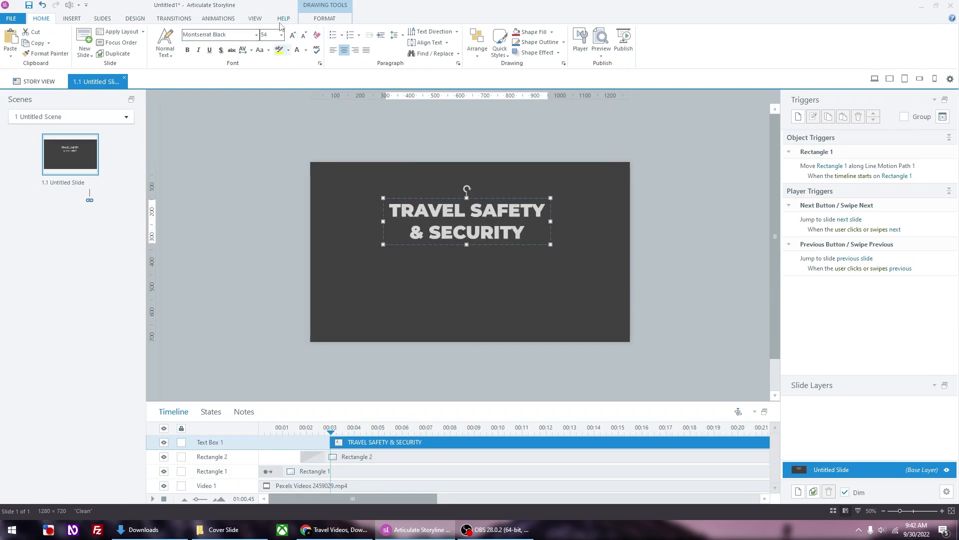
click(395, 35)
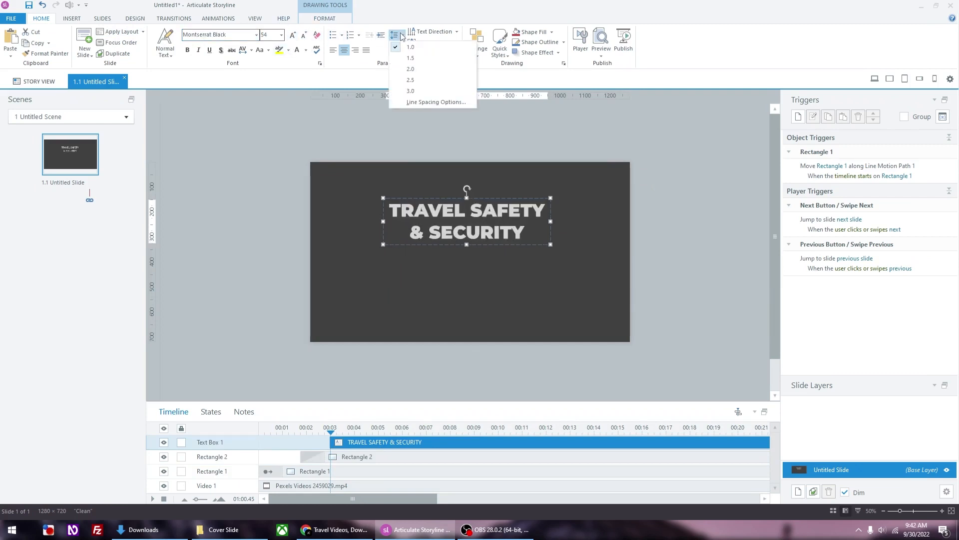
click(419, 102)
drag(468, 156, 751, 104)
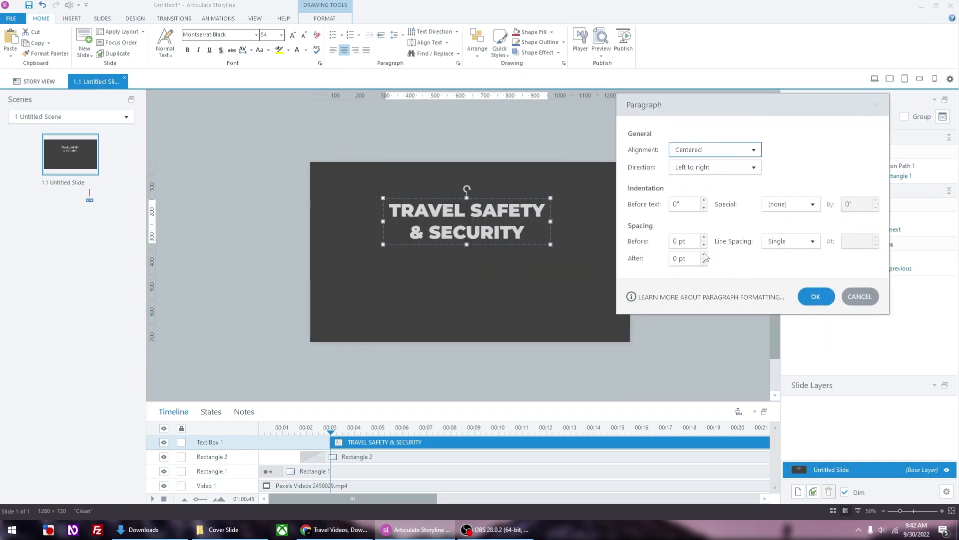
click(805, 247)
click(800, 315)
click(853, 241)
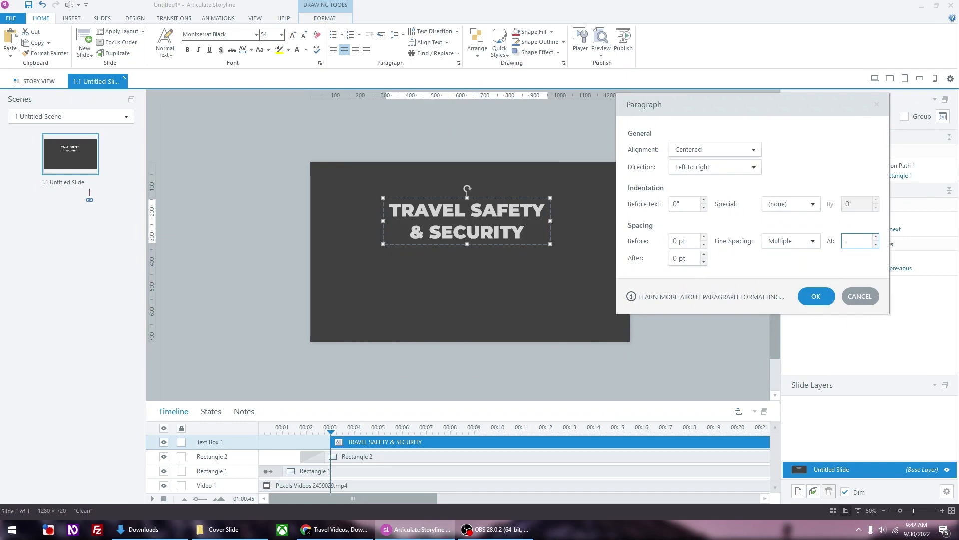
text(.9)
key(Return)
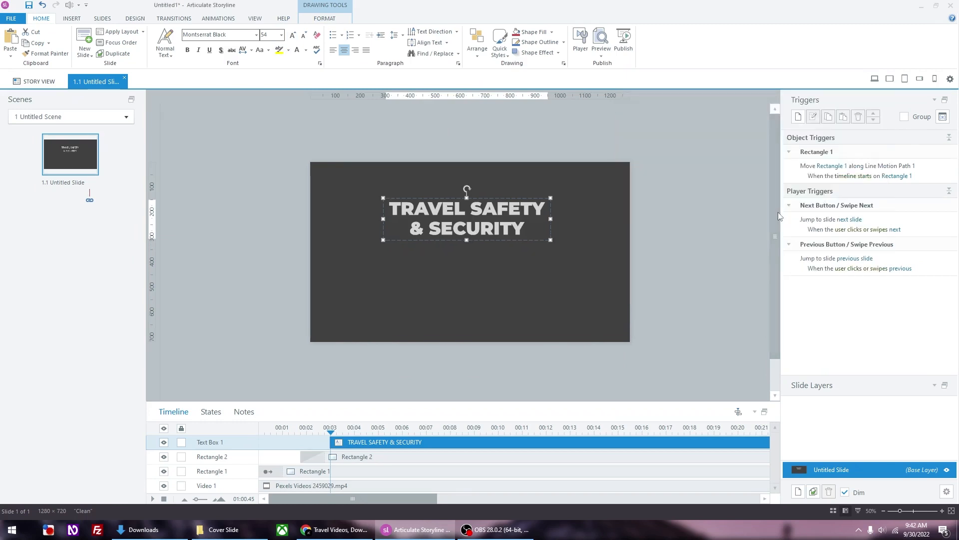
Move the title up to Y 118 px and give it a Fly In entrance animation from the top
click(496, 199)
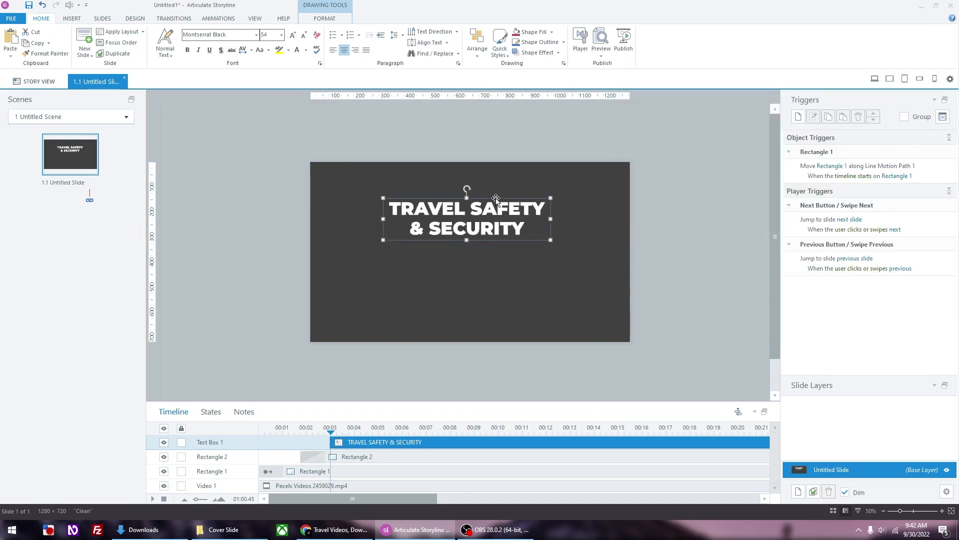
drag(496, 198, 496, 192)
click(219, 19)
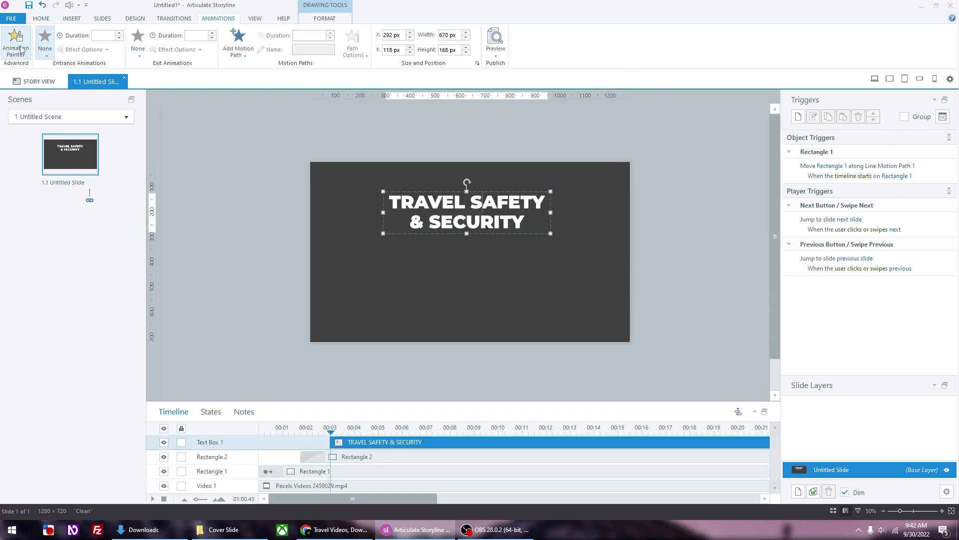
click(45, 49)
click(194, 75)
click(87, 49)
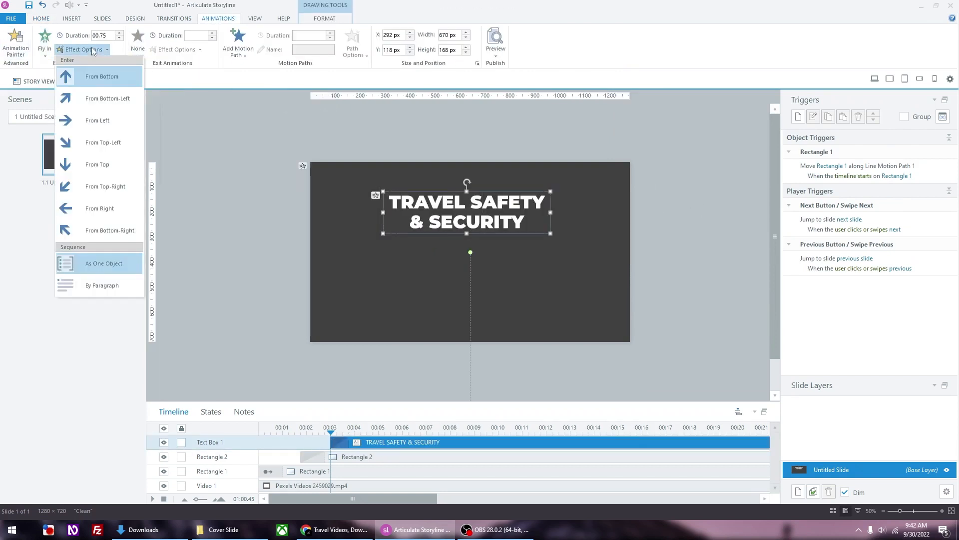
click(95, 164)
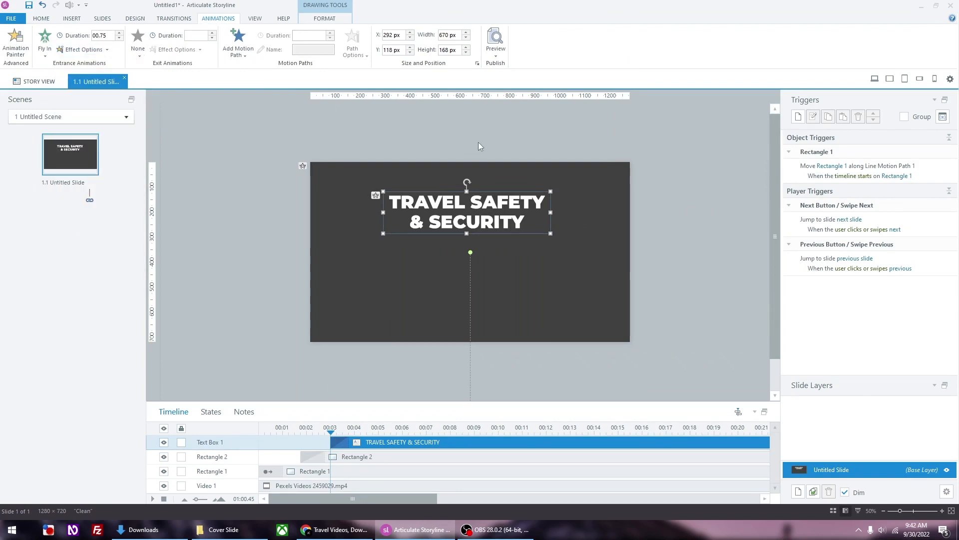
Preview the slide to check the title's entrance animation, and return to editing
click(449, 129)
key(F12)
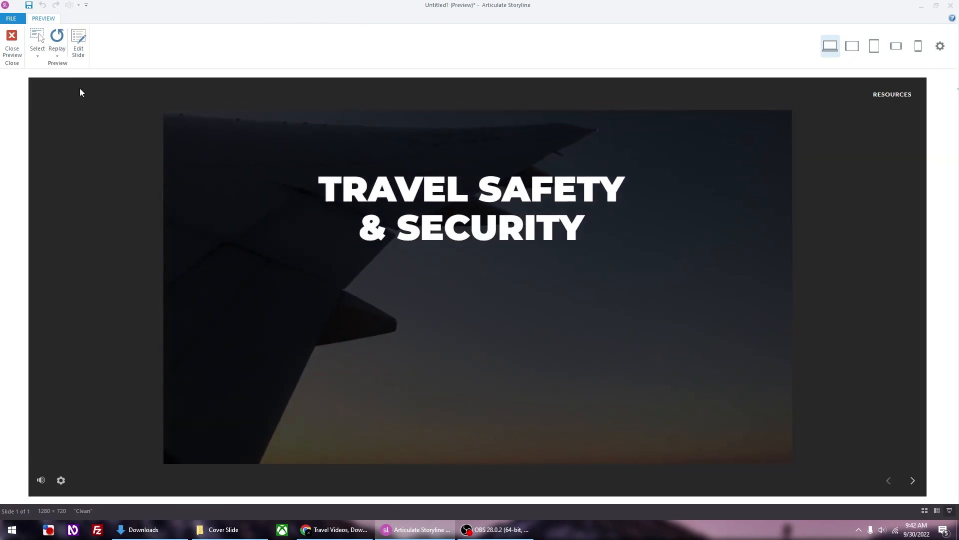
click(11, 41)
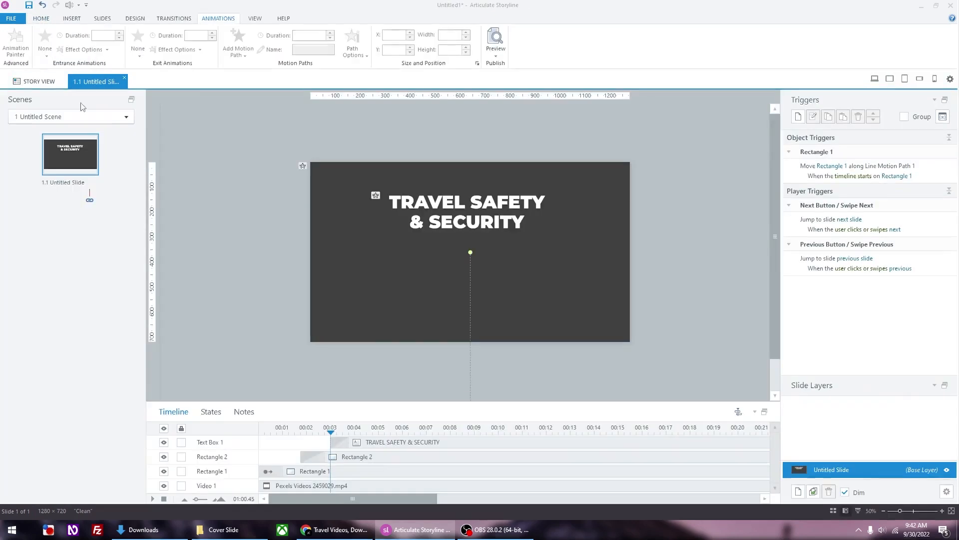
Duplicate the title directly below the original and replace the copy's text with "eLearning Course"
click(452, 195)
drag(451, 192, 455, 237)
click(439, 262)
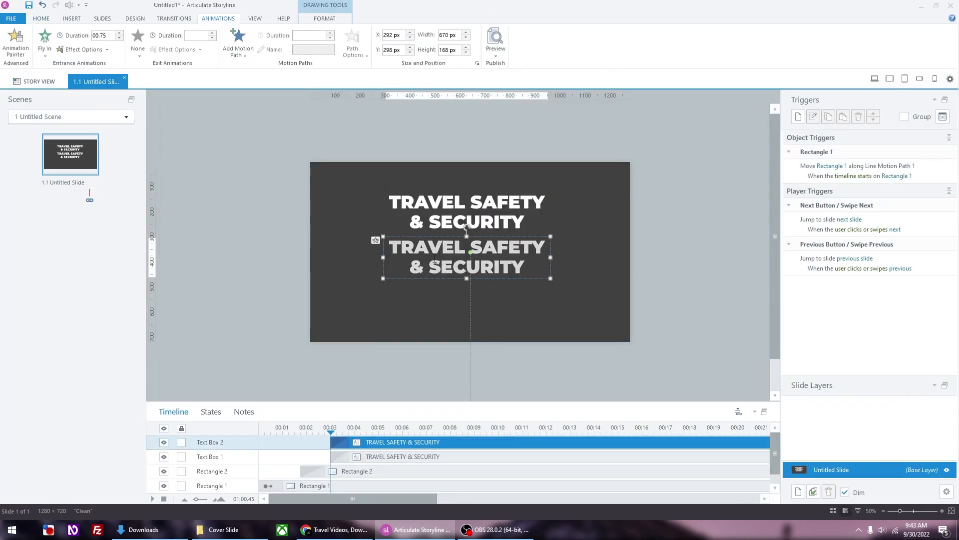
key(BackSpace)
text(eLearning)
key(Return)
text(Couerse)
key(BackSpace)
key(BackSpace)
key(BackSpace)
key(BackSpace)
text(rse)
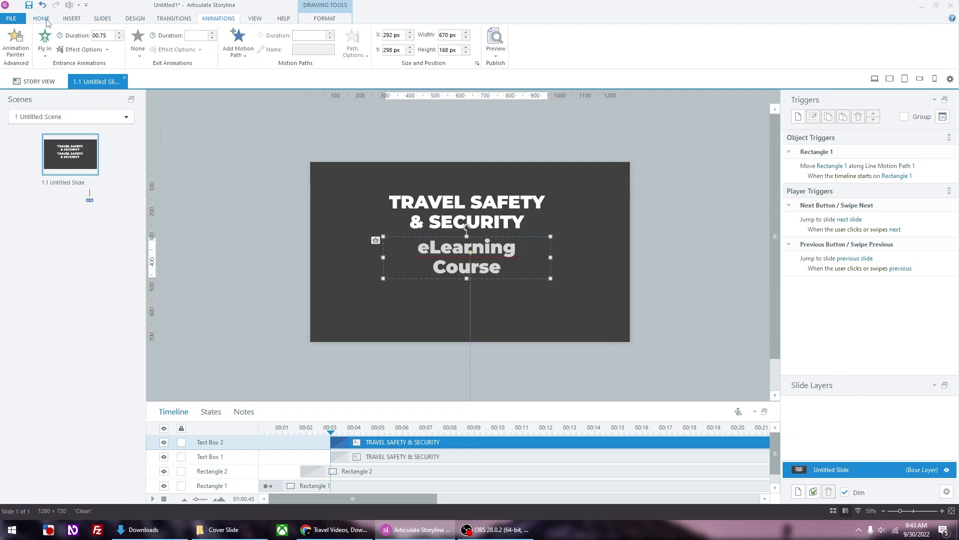
Change the "eLearning Course" subtitle's font to Montserrat and make the text much smaller than the title
click(45, 20)
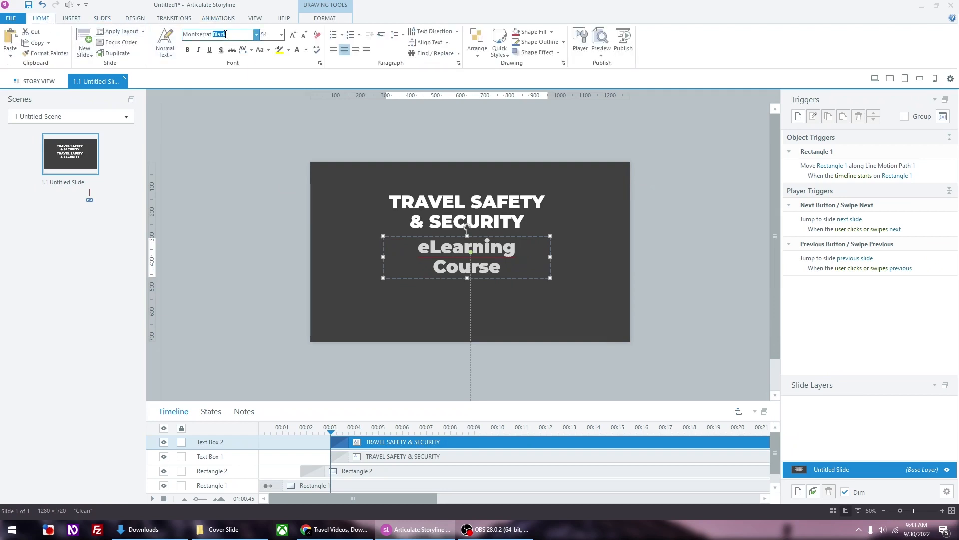
key(Return)
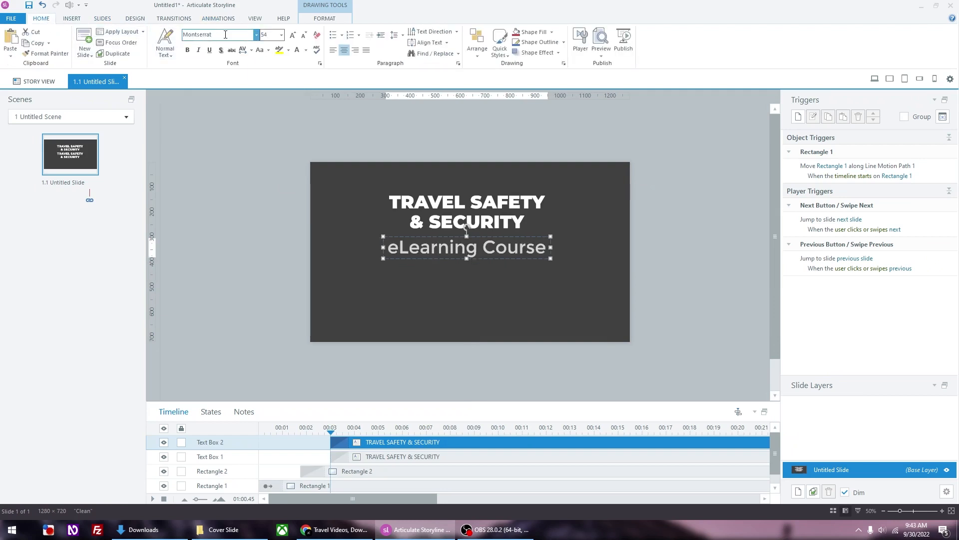
click(304, 37)
click(305, 37)
click(304, 36)
click(305, 36)
click(304, 37)
click(304, 37)
click(304, 36)
click(305, 37)
click(293, 36)
Centre the "eLearning Course" subtitle and the title horizontally on the slide
drag(528, 236, 530, 235)
click(325, 18)
click(512, 31)
click(510, 190)
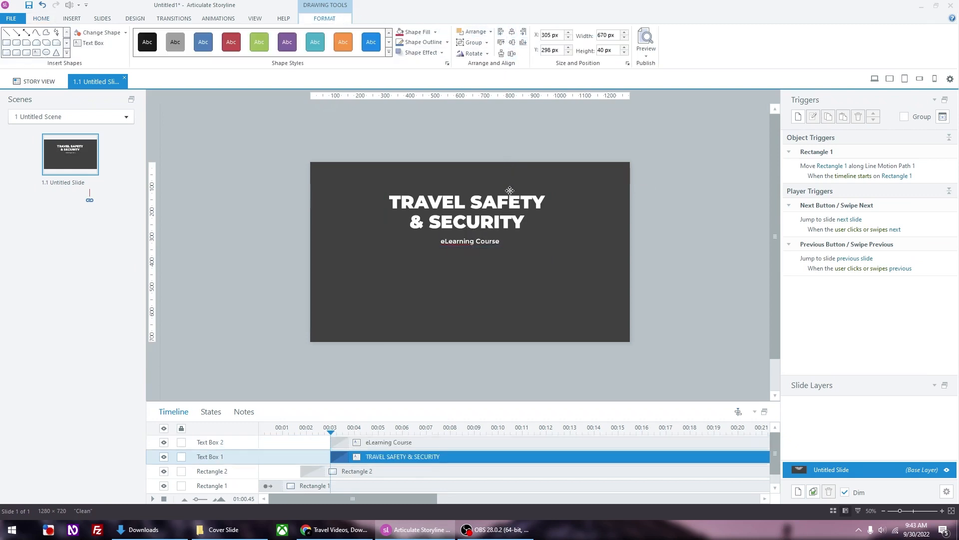
click(512, 30)
click(688, 248)
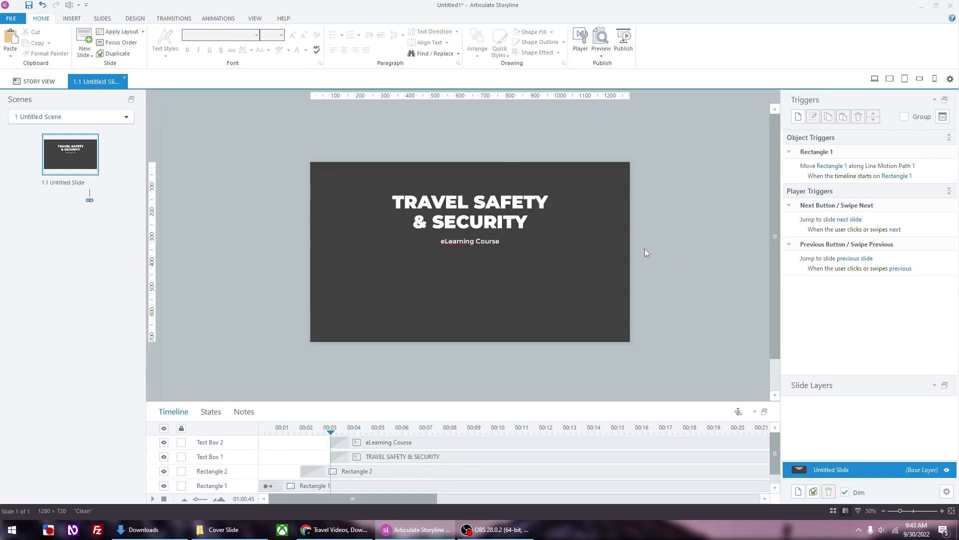
Delay the subtitle's start on the timeline to about 3.75 seconds and nudge the subtitle slightly down
drag(389, 443, 409, 443)
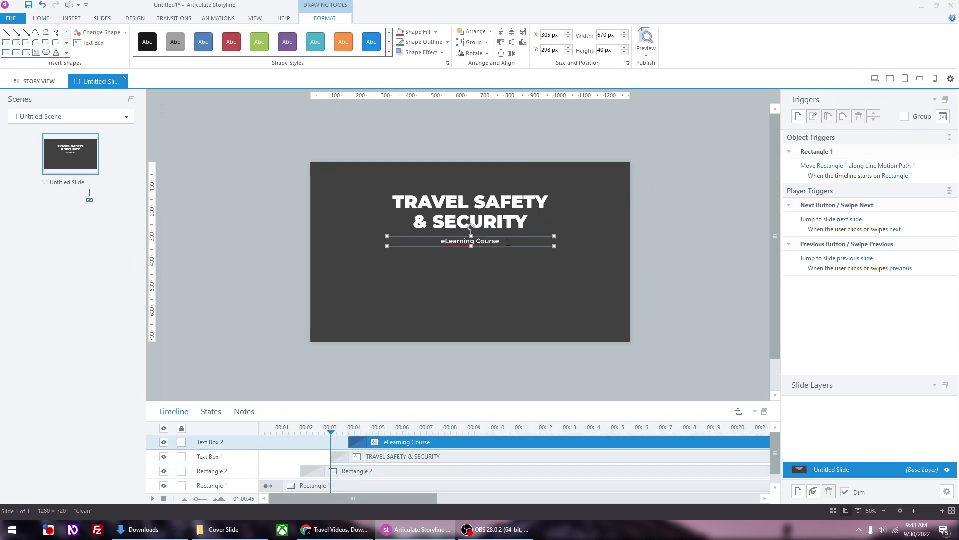
mouse_move(507, 236)
mouse_down()
mouse_move(511, 261)
mouse_move(512, 239)
mouse_up()
Draw a pill-shaped rounded rectangle 342 px wide and 92 px high, centred below the subtitle
click(72, 19)
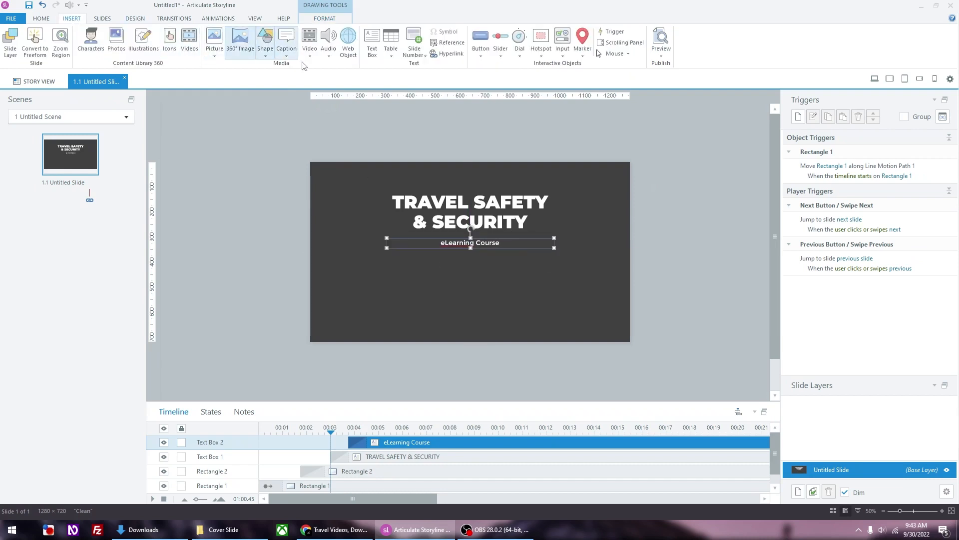
click(266, 55)
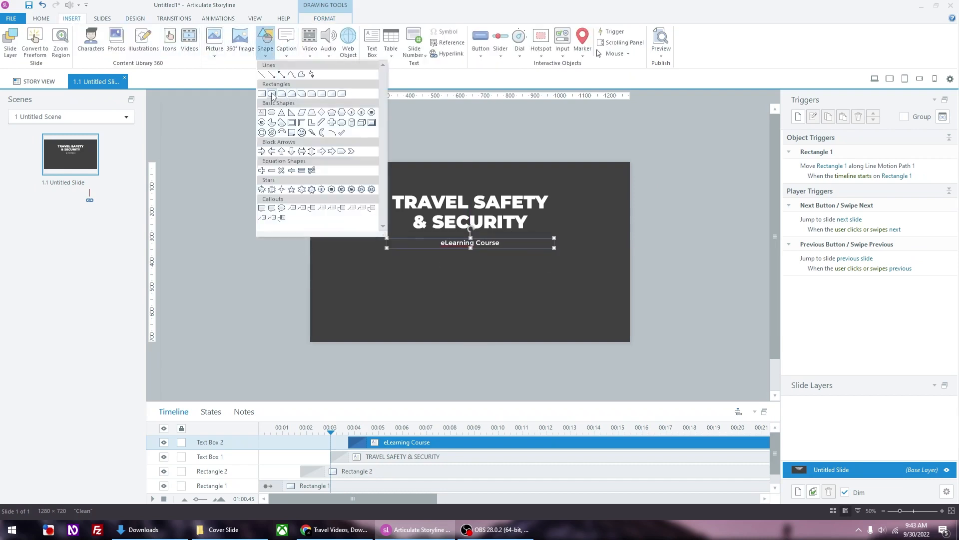
click(272, 94)
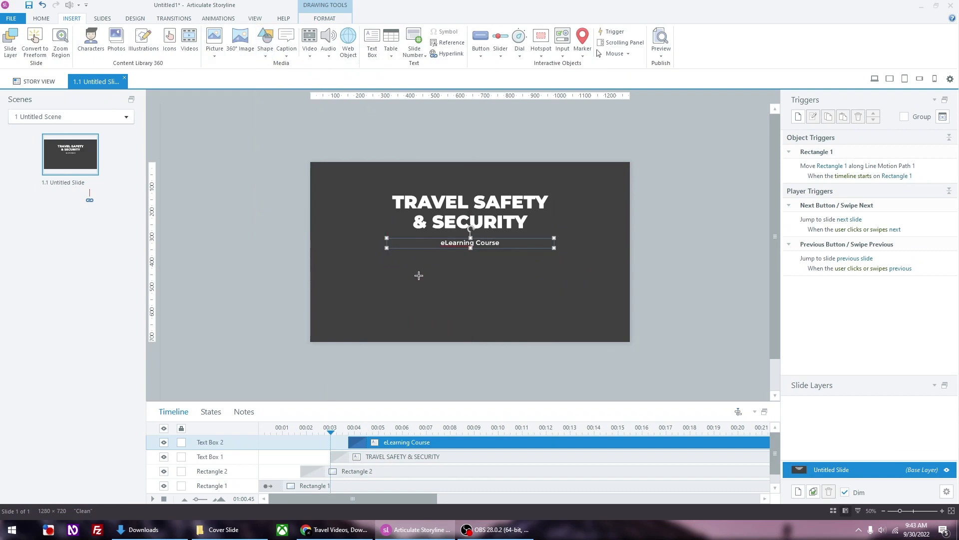
drag(414, 276, 525, 299)
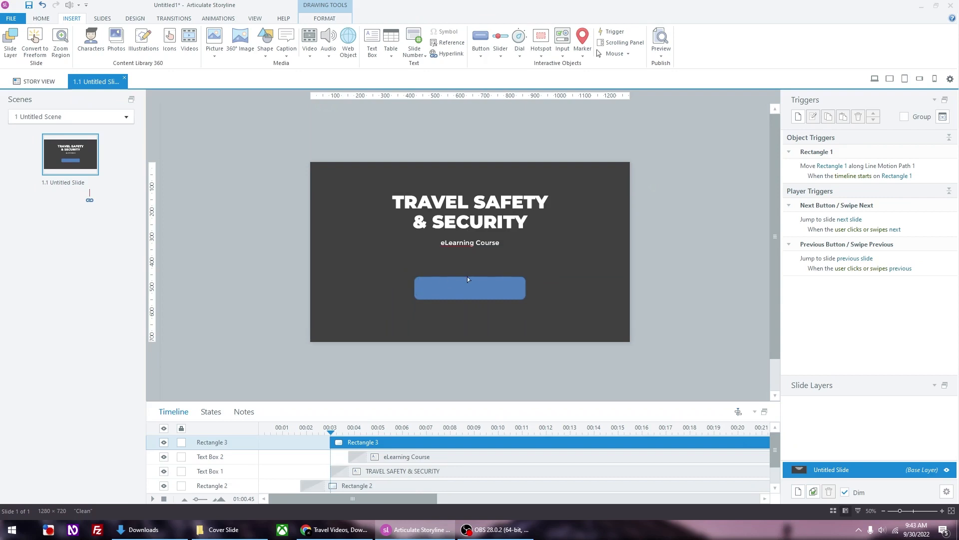
mouse_move(518, 287)
mouse_down()
mouse_move(517, 265)
mouse_move(500, 265)
mouse_move(531, 280)
mouse_up()
click(325, 19)
Fill the rounded rectangle with a light blue sampled with the eyedropper
right_click(491, 275)
click(542, 507)
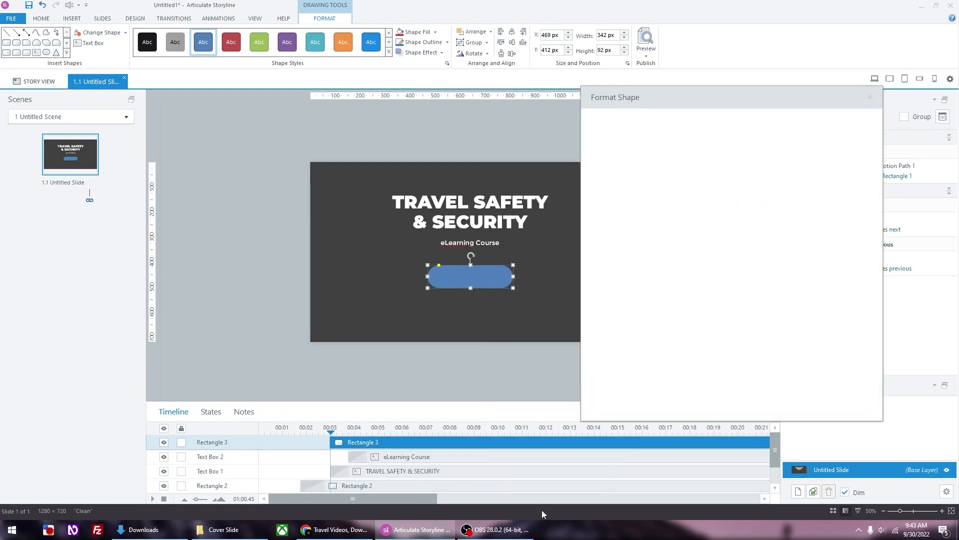
click(764, 227)
click(769, 322)
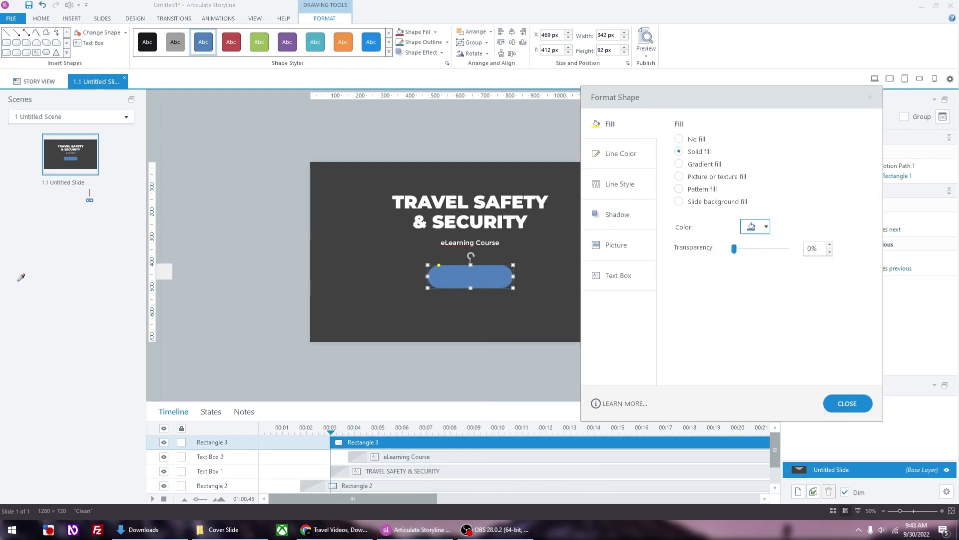
click(570, 310)
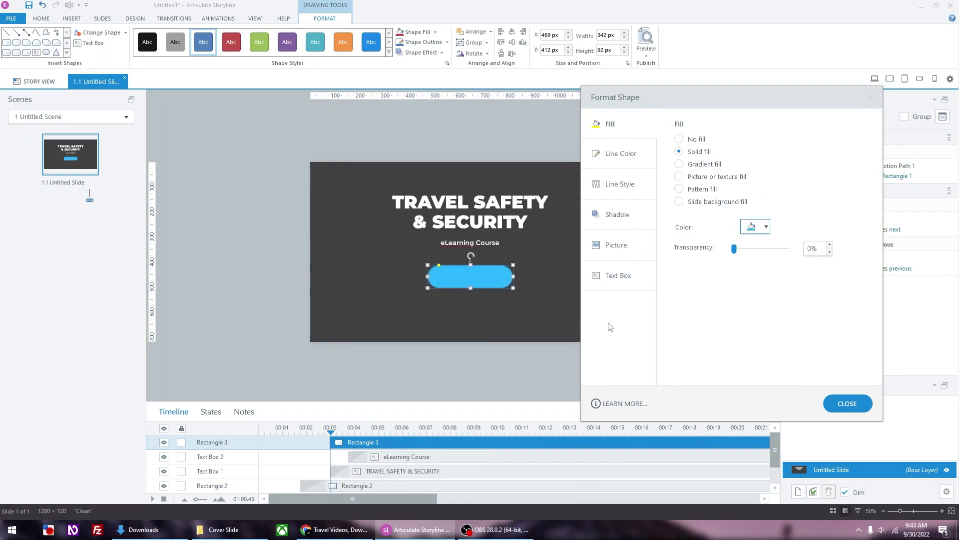
click(847, 404)
Label the blue rounded rectangle "START"
click(554, 349)
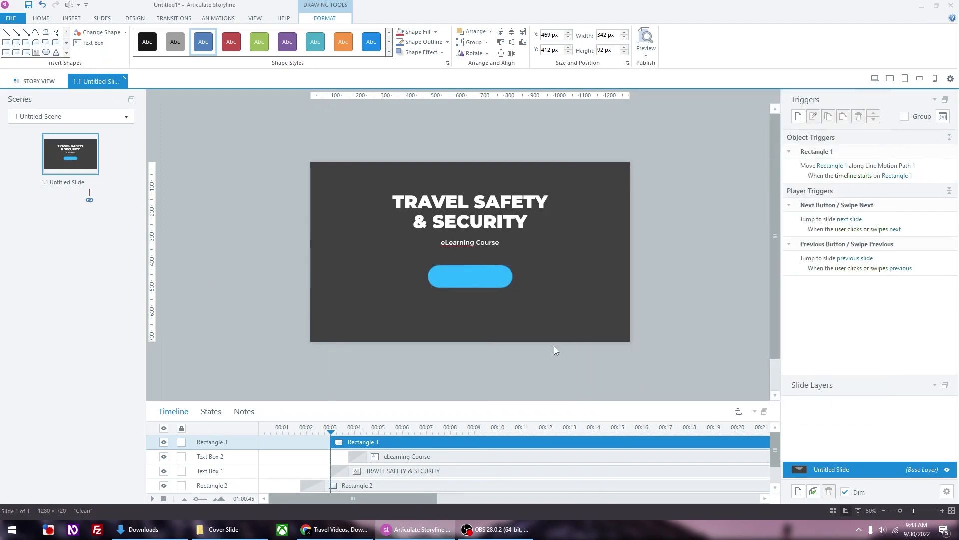
click(481, 278)
text(START)
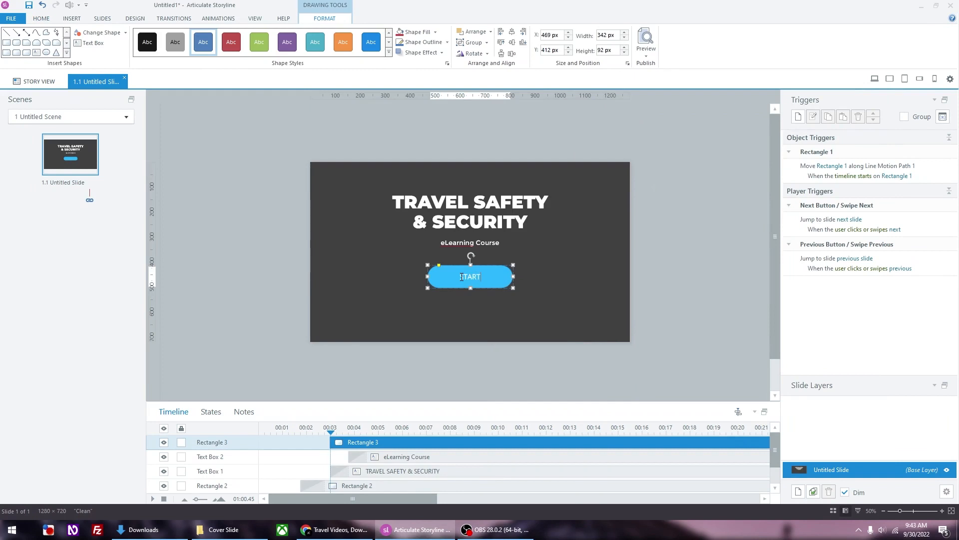
Set the START label's font to Montserrat at size 28
double_click(462, 277)
click(41, 18)
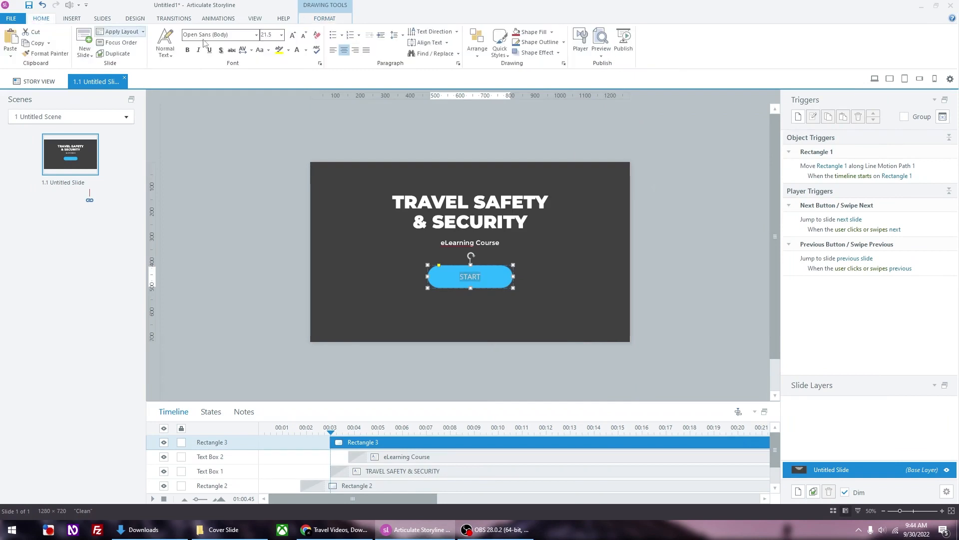
click(233, 37)
text(Mon)
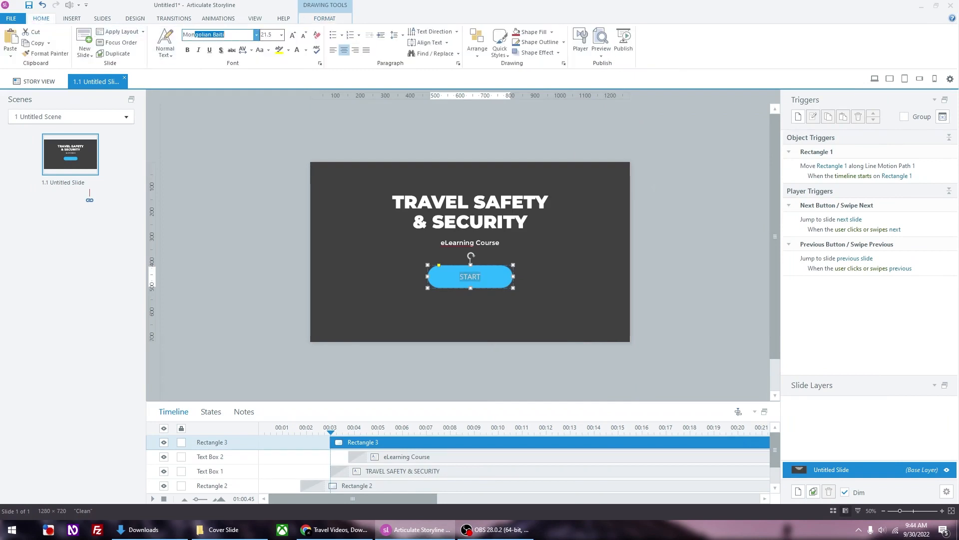
text(tserrat)
key(Return)
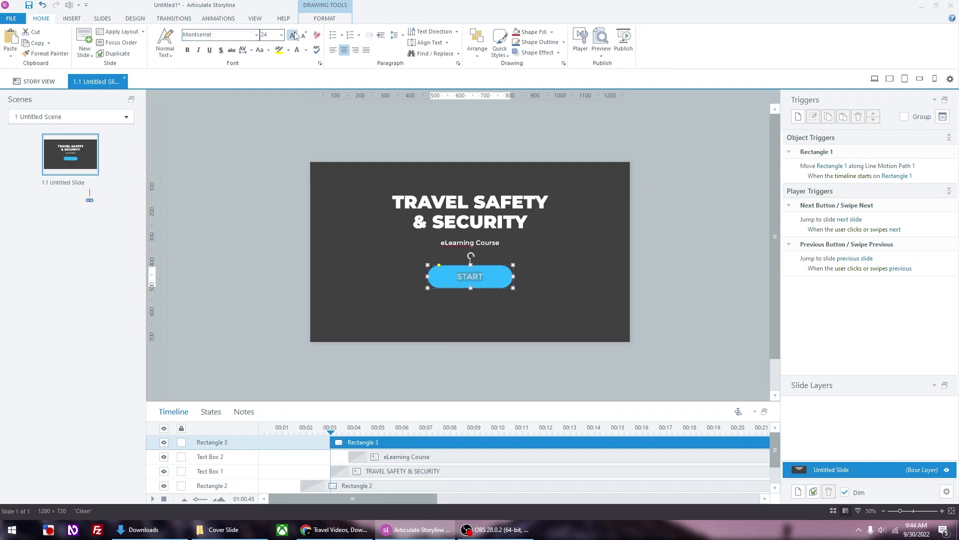
Delay the START button's start on the timeline to about 4.5 seconds and give it a Grow entrance animation
drag(386, 446, 410, 446)
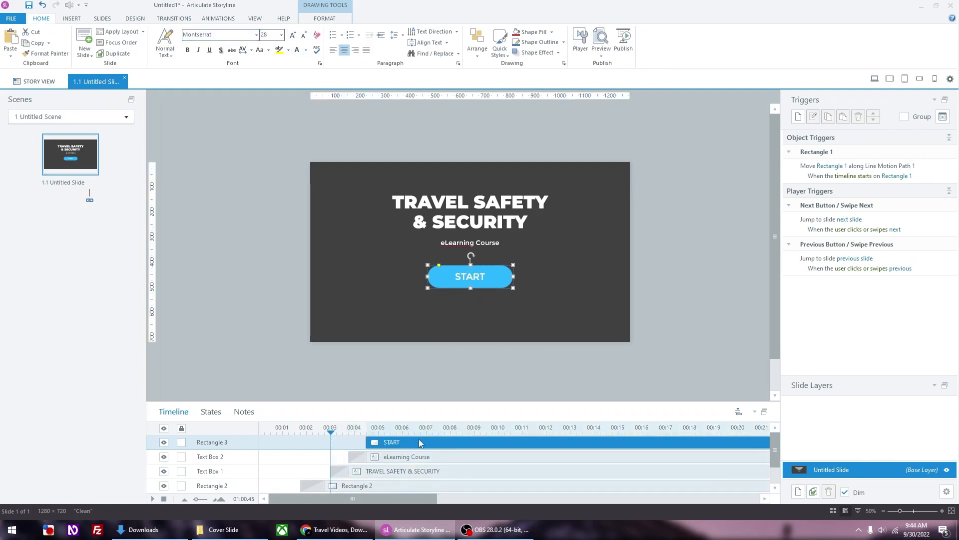
click(218, 18)
click(45, 43)
click(148, 72)
click(538, 282)
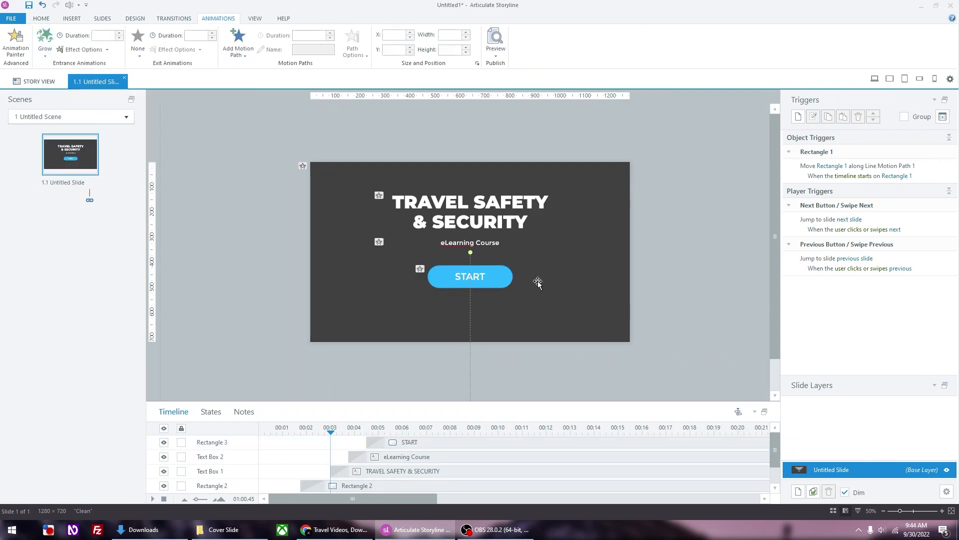
Add a Hover state to the START button
click(491, 265)
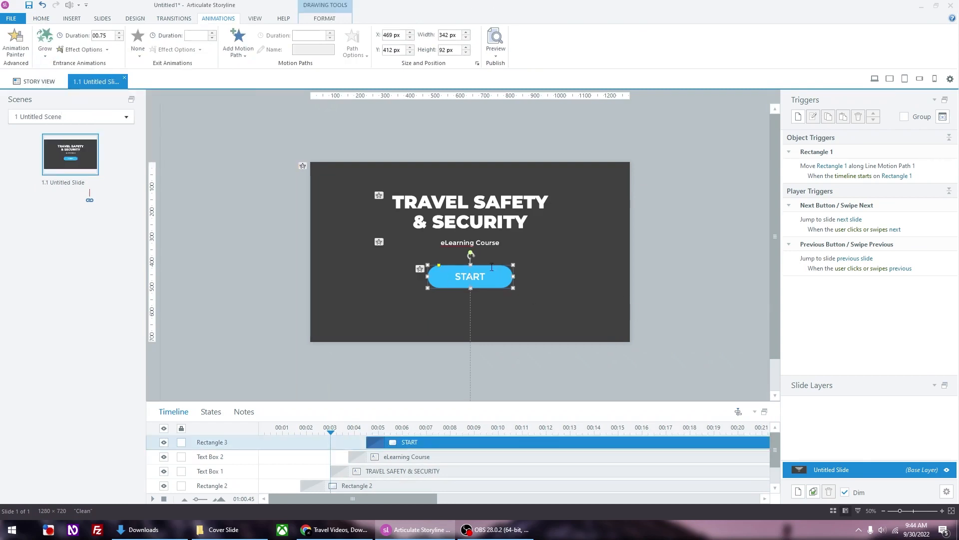
click(219, 413)
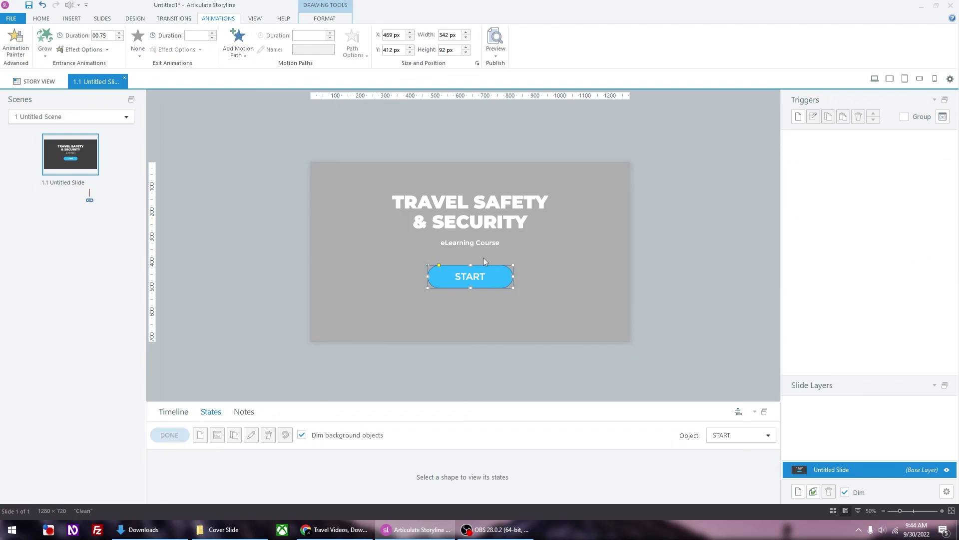
click(234, 435)
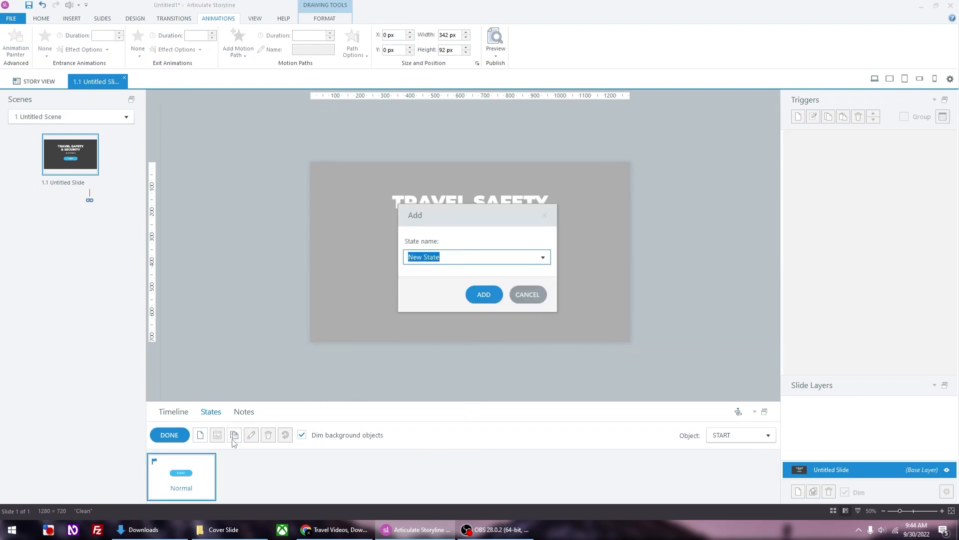
text(Hover)
click(483, 295)
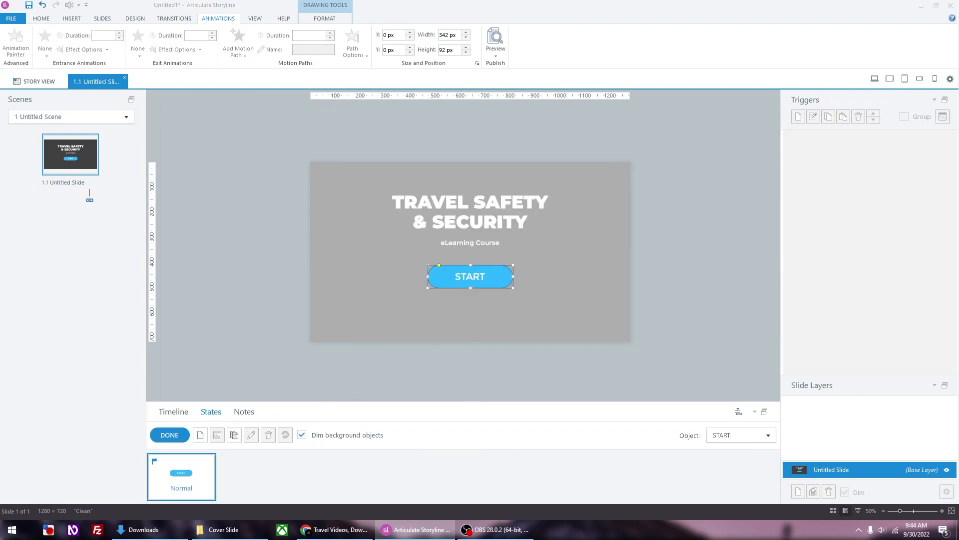
Fill the START button's Hover state with solid white
right_click(511, 283)
click(537, 506)
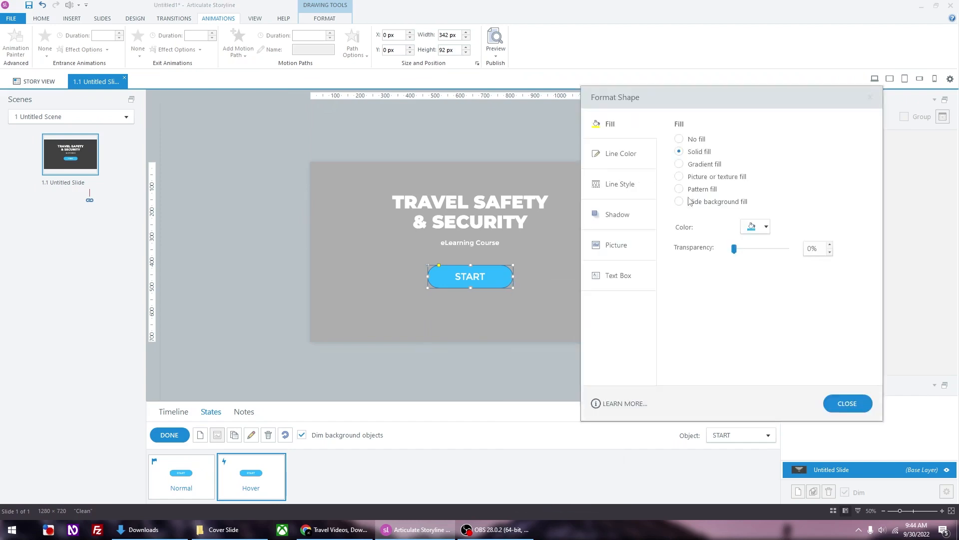
click(754, 227)
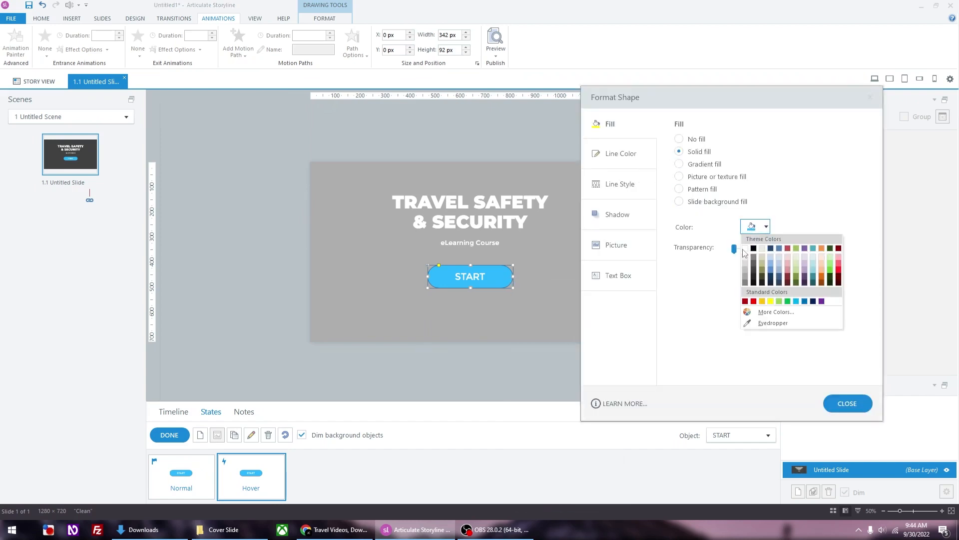
click(743, 252)
Recolour the START text in the Hover state with the light blue sampled from the Normal state's button
click(470, 277)
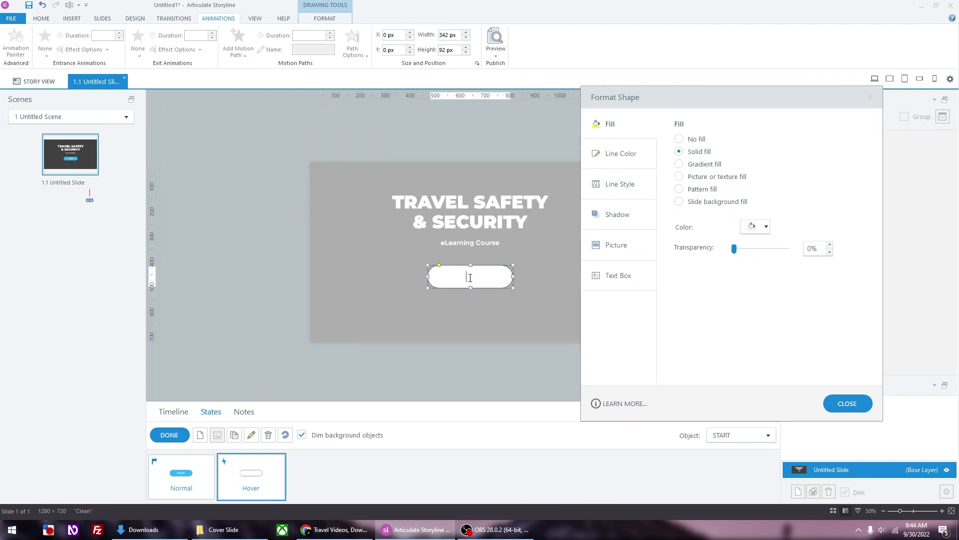
drag(497, 273, 453, 276)
click(41, 19)
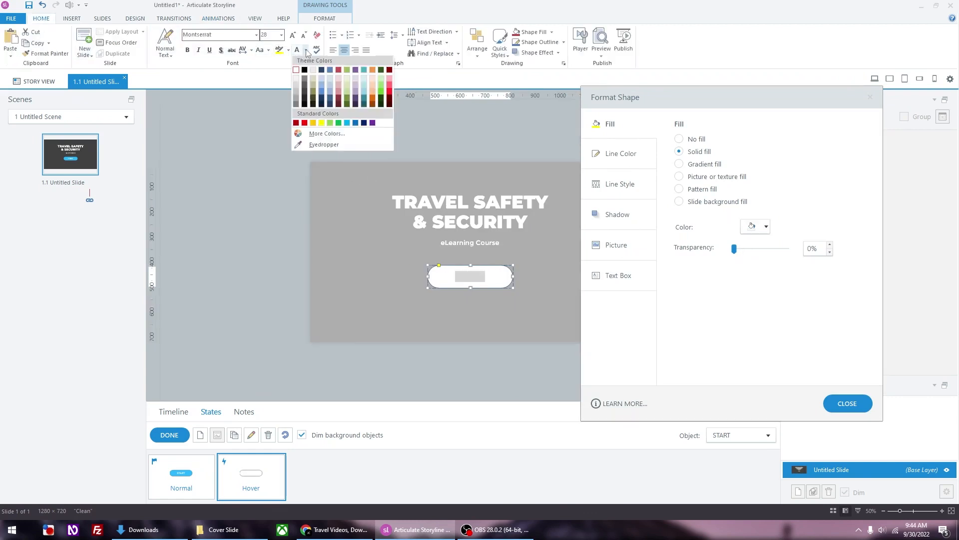
click(306, 50)
click(333, 142)
click(193, 471)
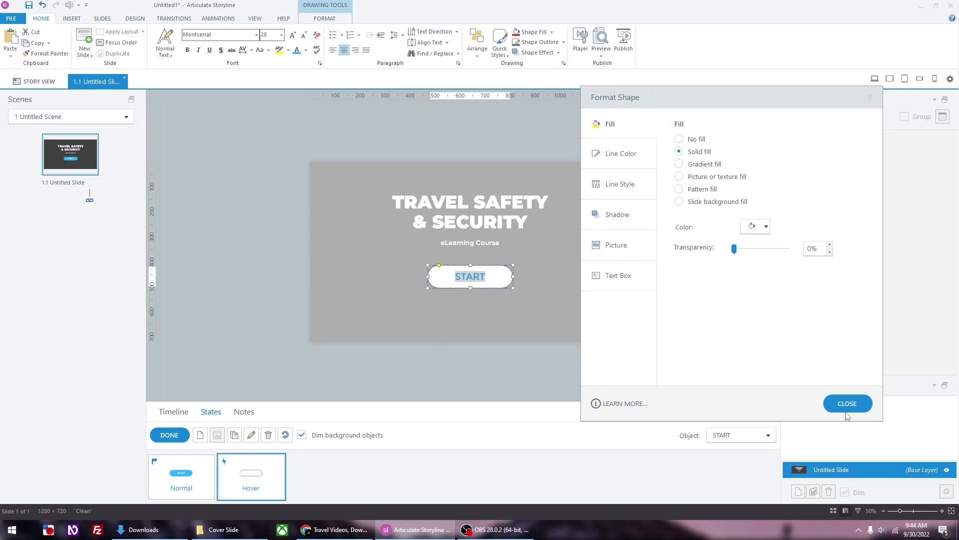
click(623, 156)
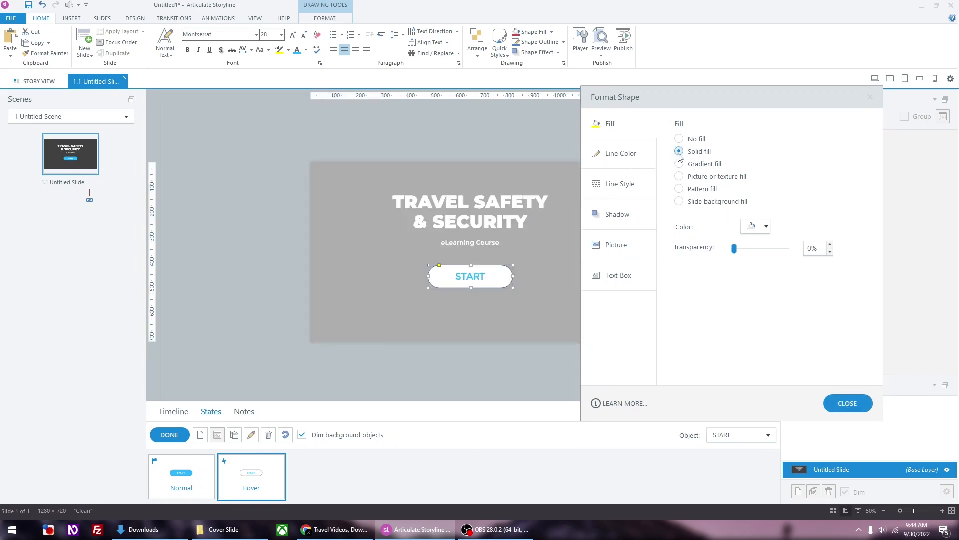
click(756, 226)
click(774, 327)
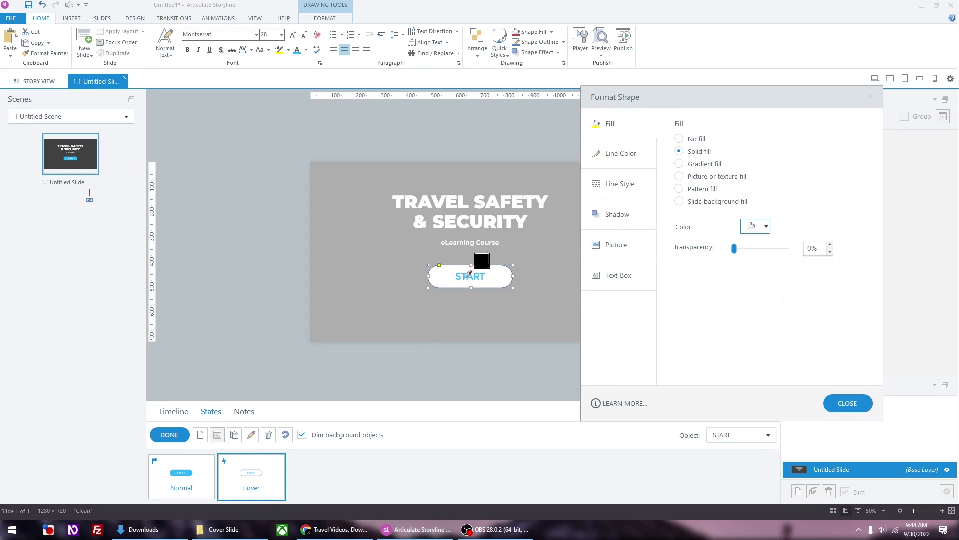
click(183, 472)
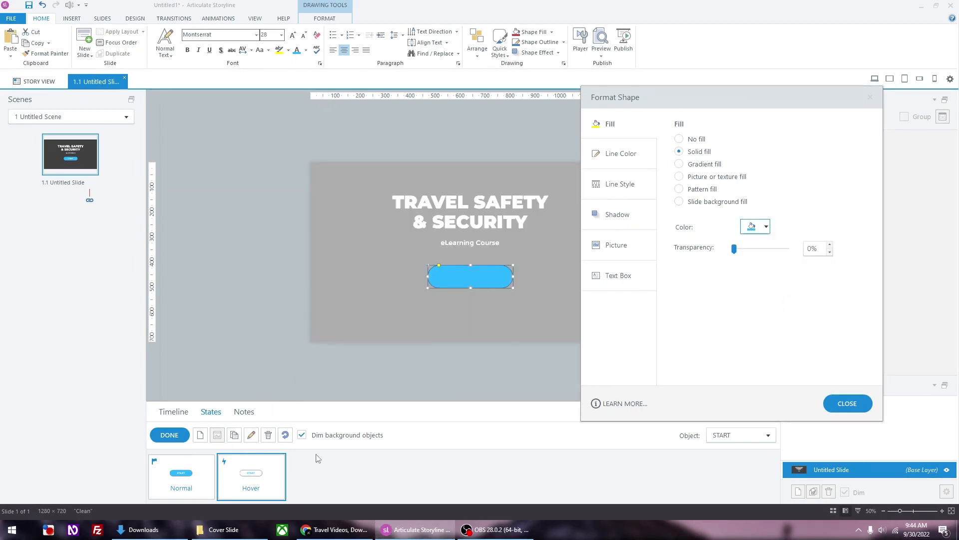
key(ctrl+z)
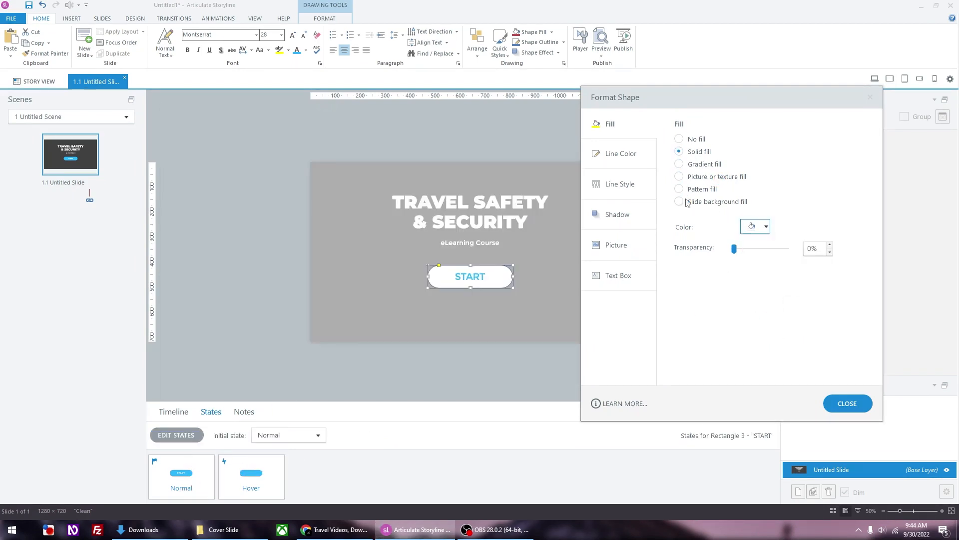
Give the Hover state's button a 2 px outline in the light blue sampled from the Normal state and finish editing the states
click(623, 155)
click(758, 189)
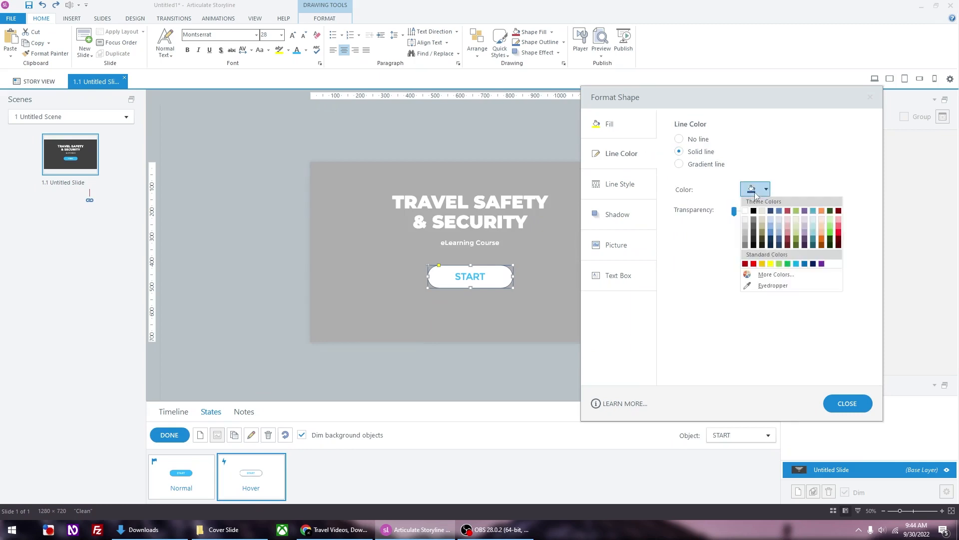
click(770, 298)
click(199, 476)
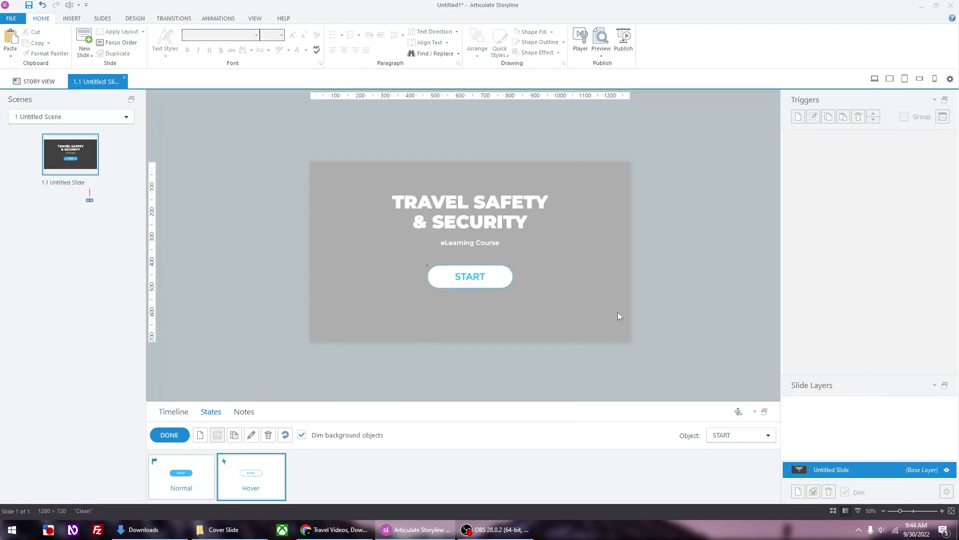
click(769, 139)
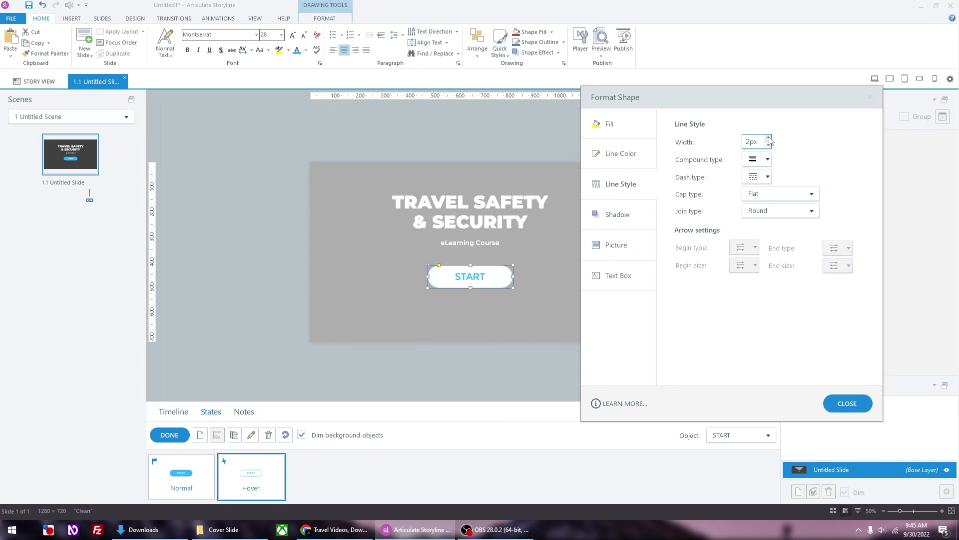
click(857, 403)
click(169, 435)
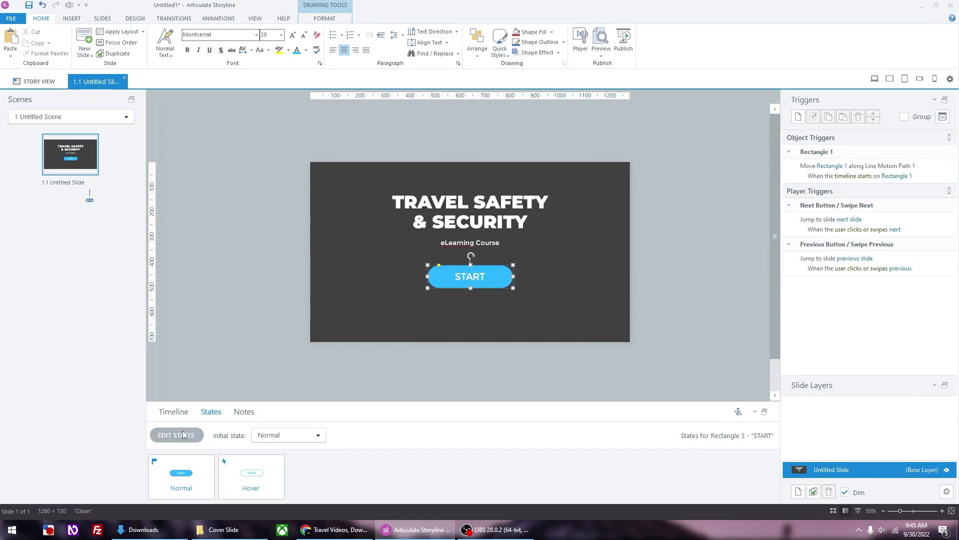
Return to the timeline and preview the slide to check the button and the entrance animations
click(173, 412)
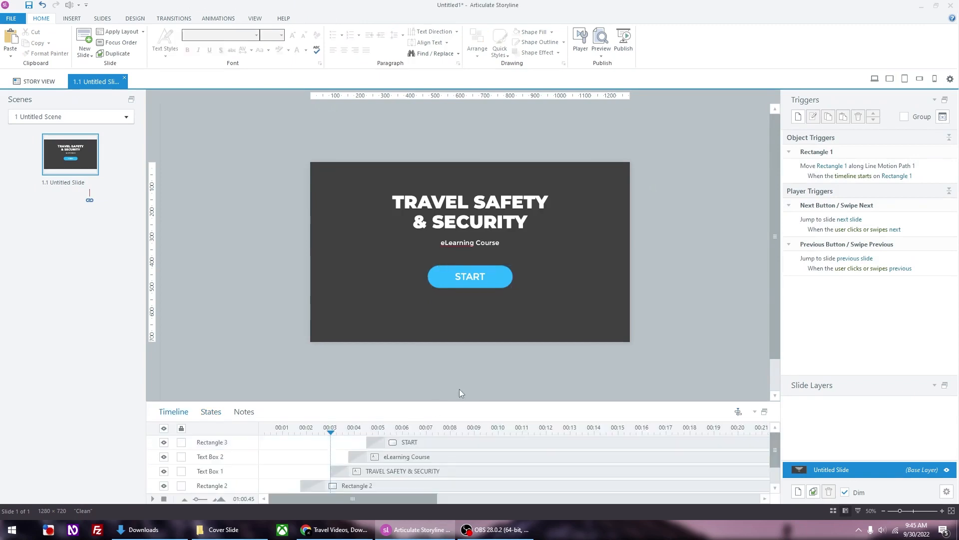
key(F12)
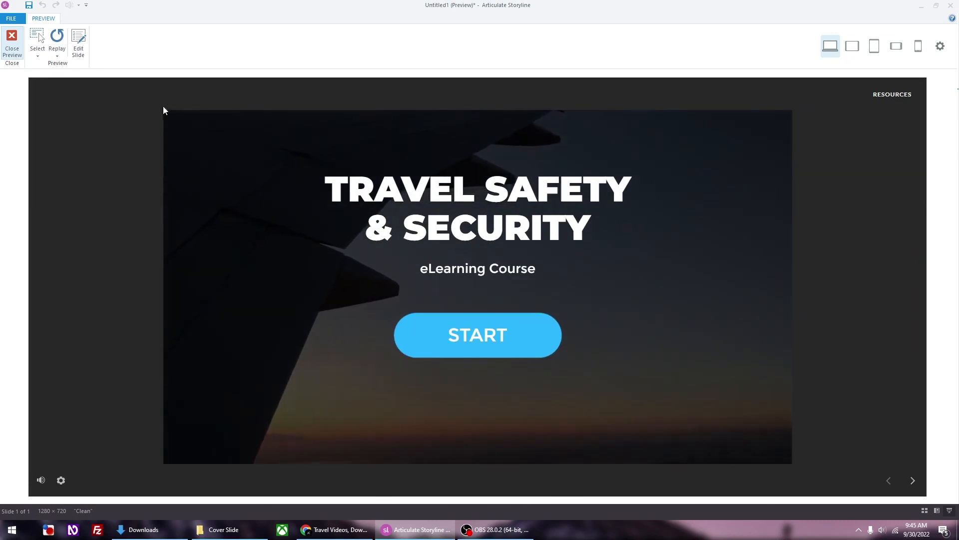
click(12, 42)
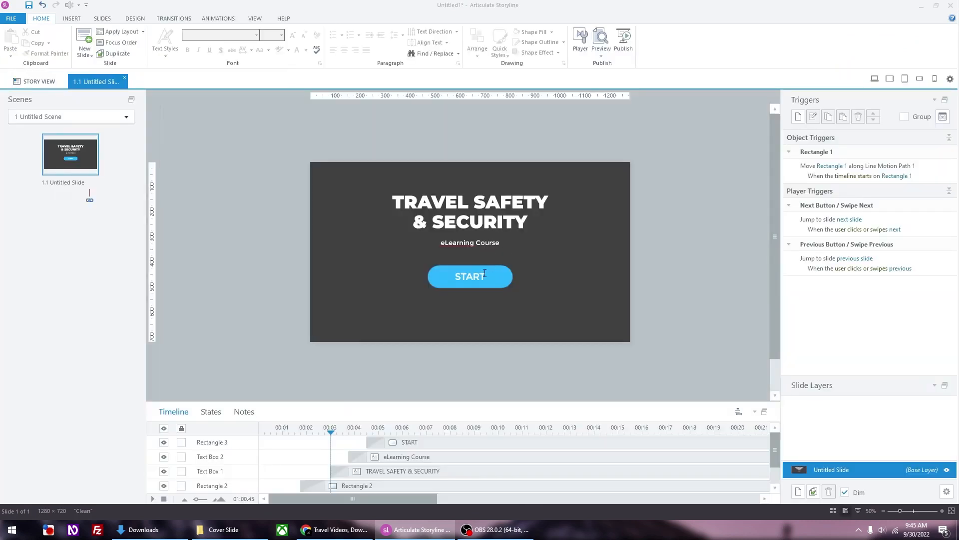
Change the direction of the subtitle's Fly In entrance animation to From Bottom
click(495, 275)
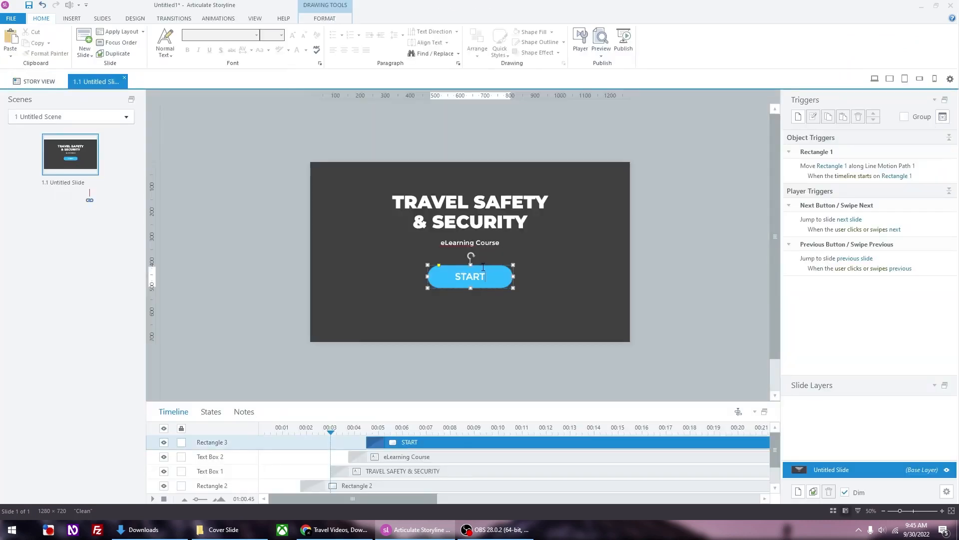
click(217, 18)
click(46, 58)
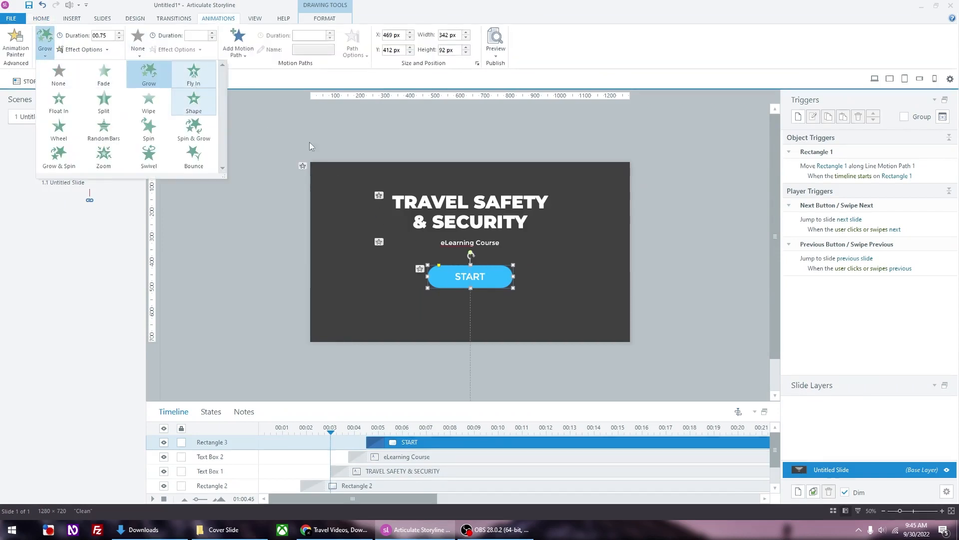
click(471, 240)
click(478, 233)
click(474, 244)
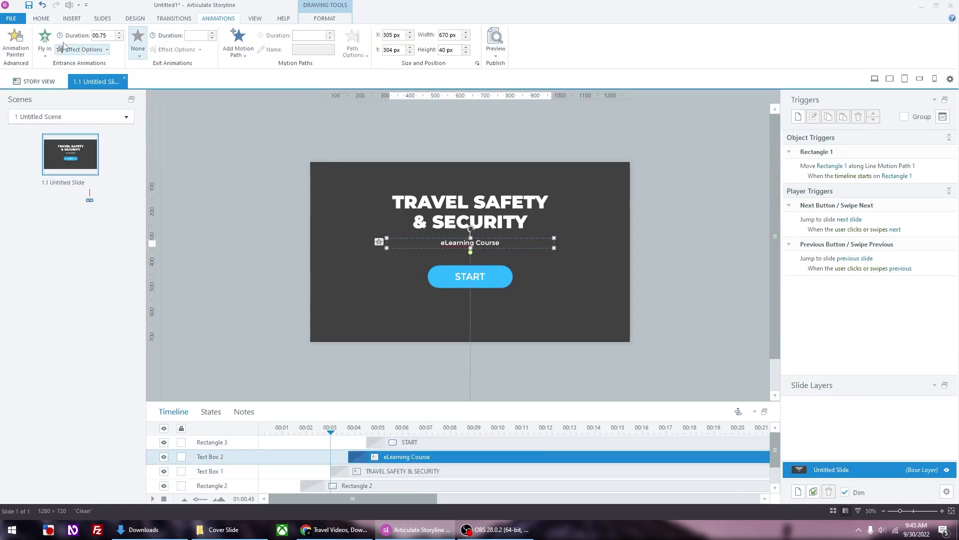
click(45, 56)
click(103, 51)
click(103, 51)
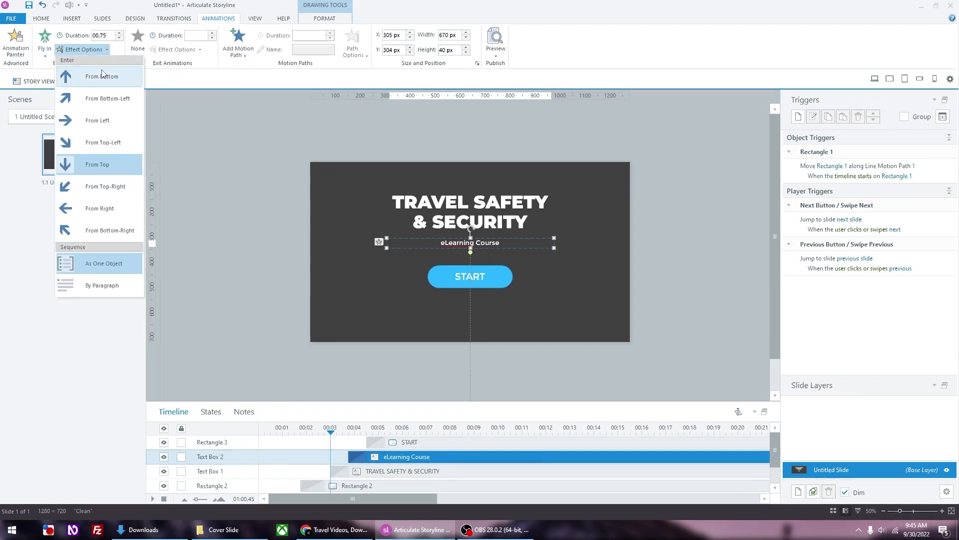
click(112, 84)
click(262, 144)
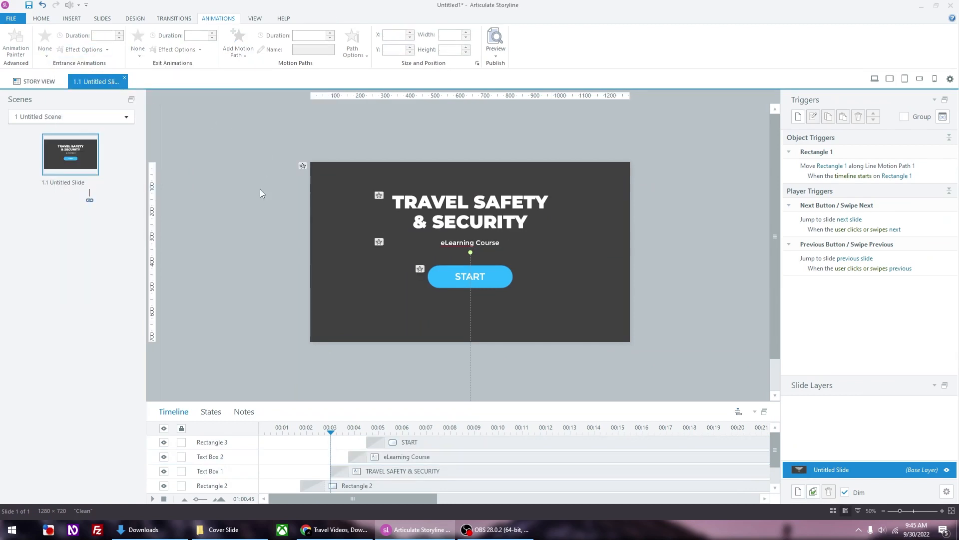
Publish the project for the web as "Cover" in the D:\Sandbox\Cover Slide folder and open the published output in the browser
click(45, 21)
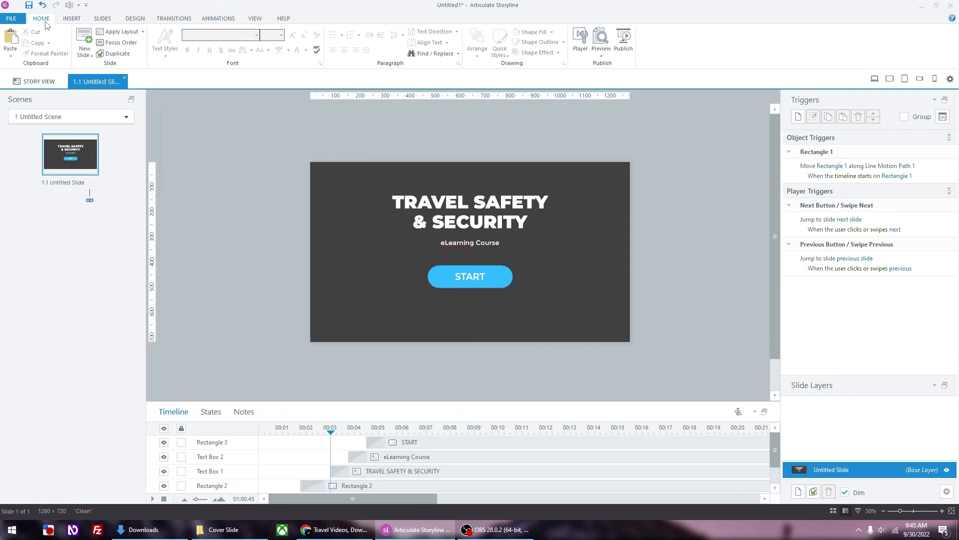
click(625, 40)
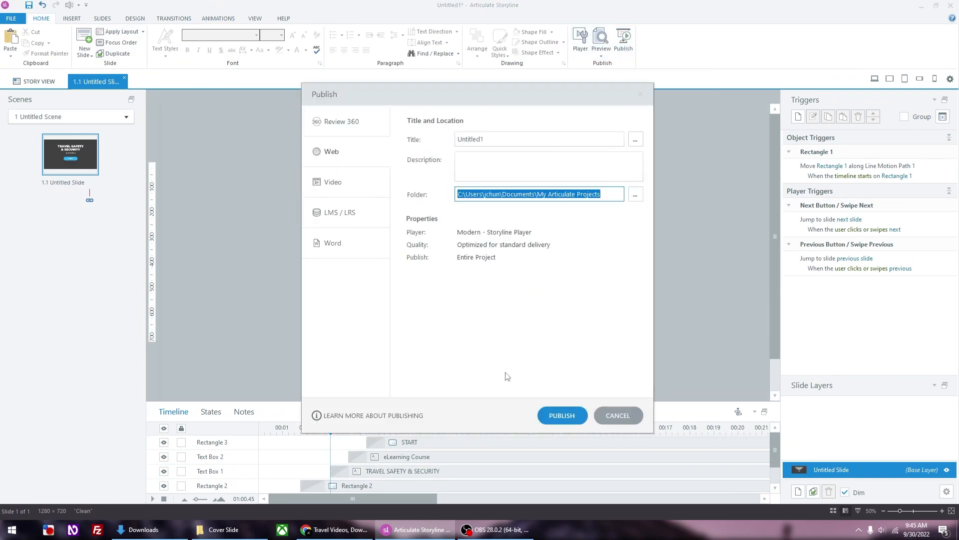
key(alt+Tab)
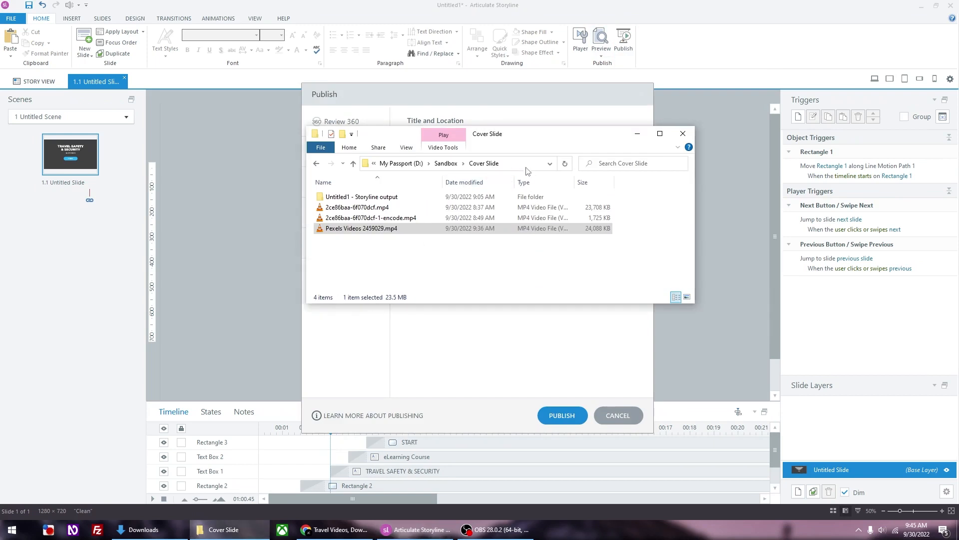
click(525, 165)
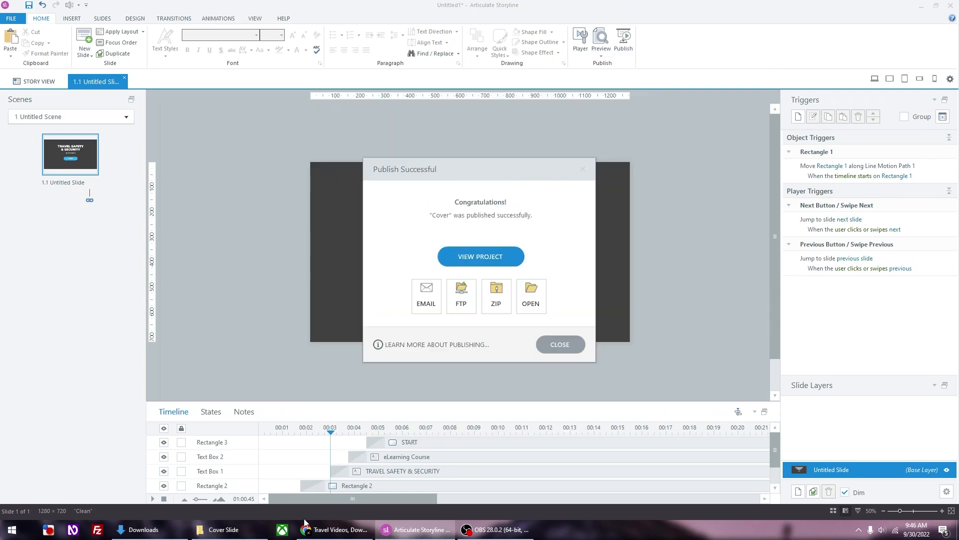
click(455, 257)
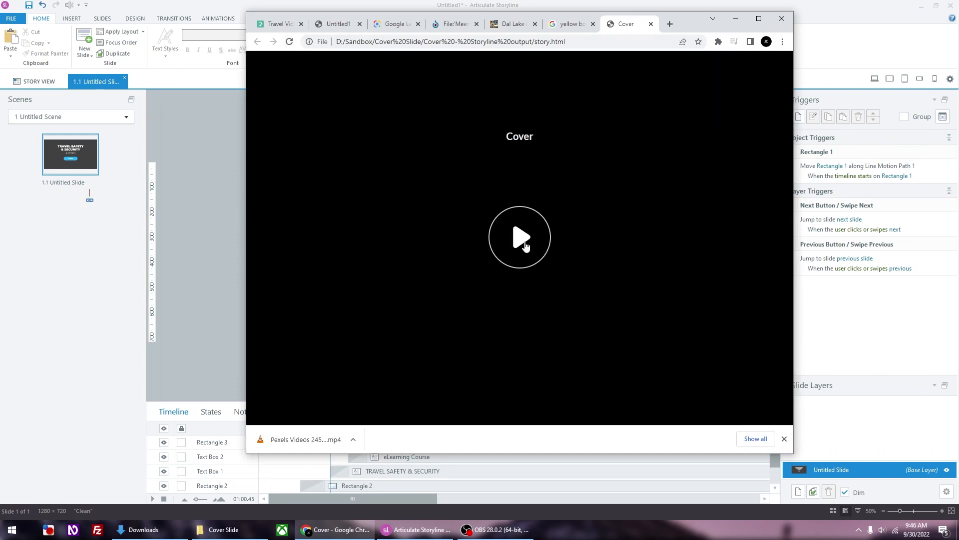
Play the published cover slide in the browser, and return to Storyline to dismiss the publish confirmation
click(520, 243)
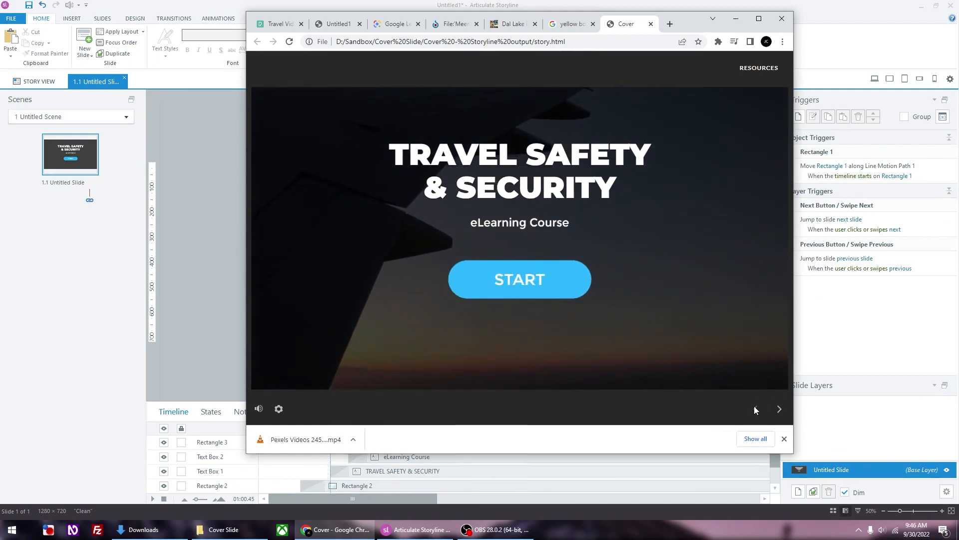
click(176, 278)
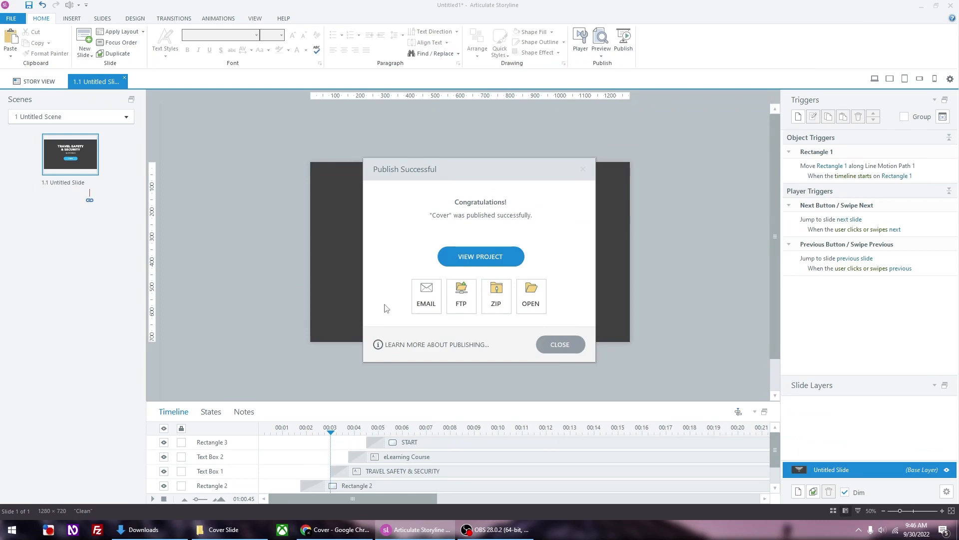
click(561, 343)
Disable the Prev and Next buttons and the Prev and Next swipe gestures in the cover slide's properties
click(581, 40)
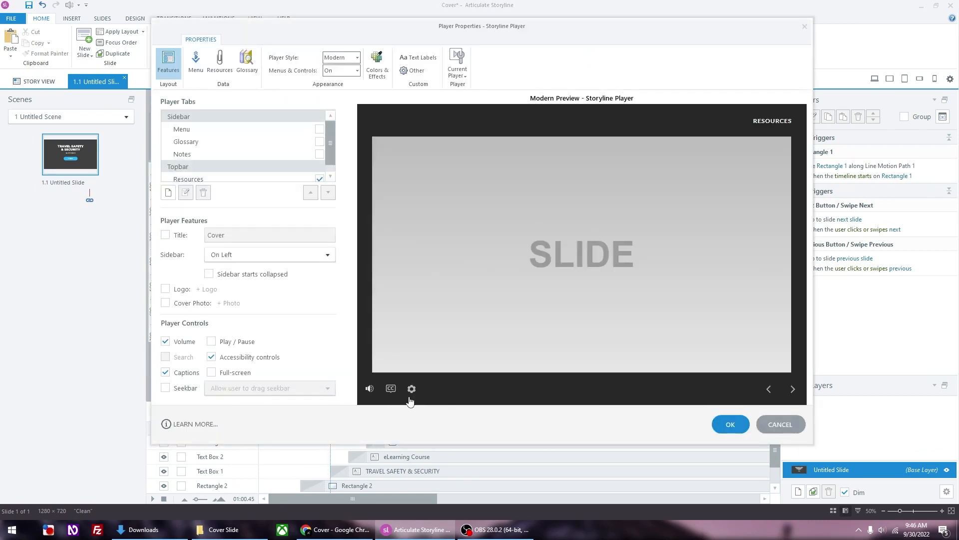
click(781, 424)
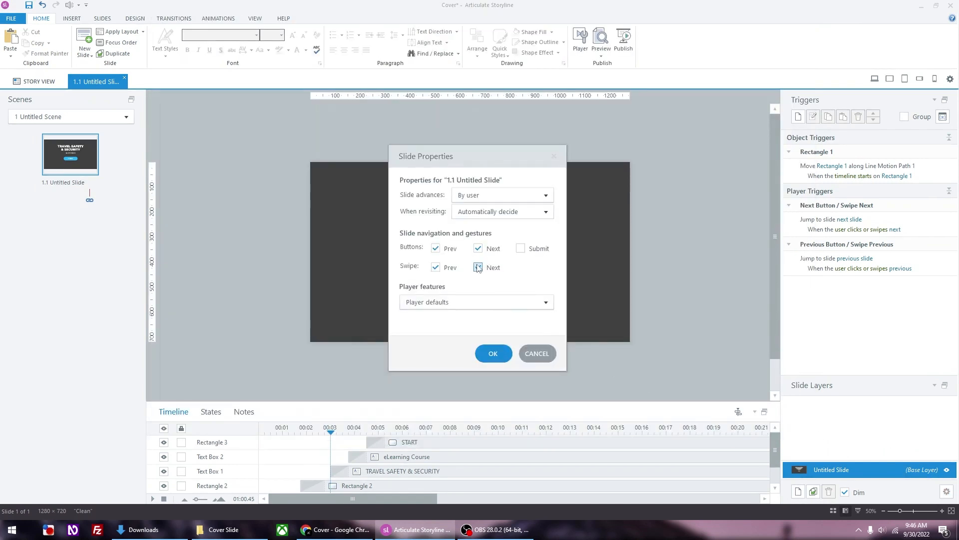
click(479, 249)
click(435, 268)
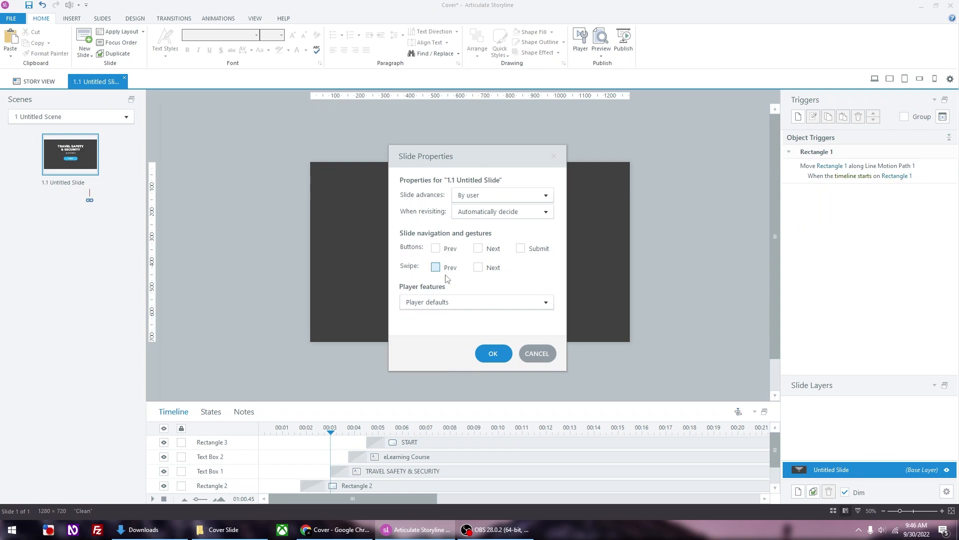
click(508, 352)
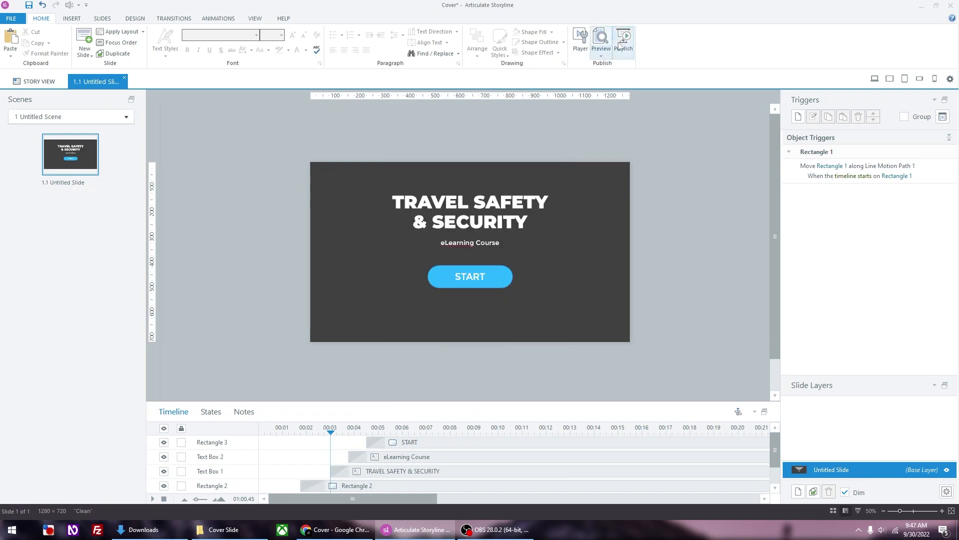
Publish the project again and play the new Cover output in the browser
click(625, 38)
click(561, 413)
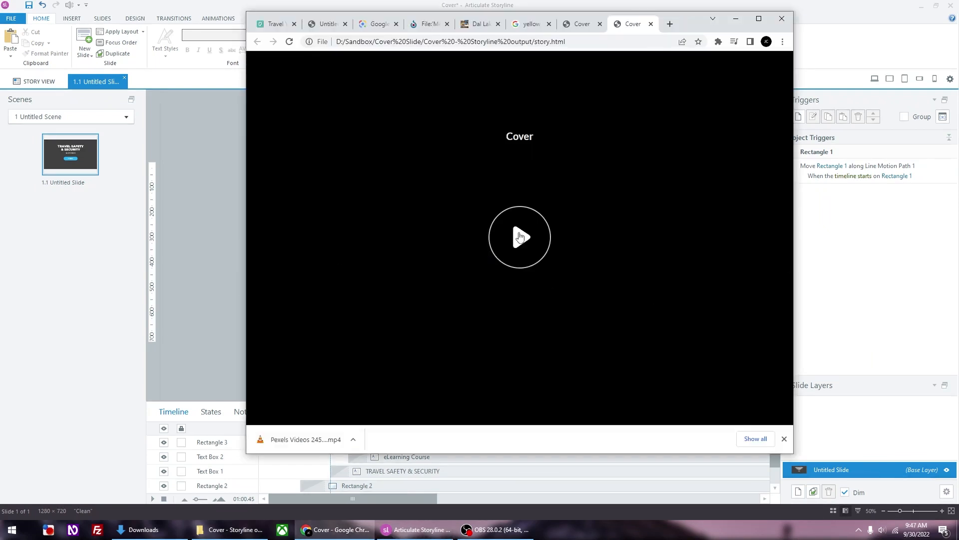
click(520, 237)
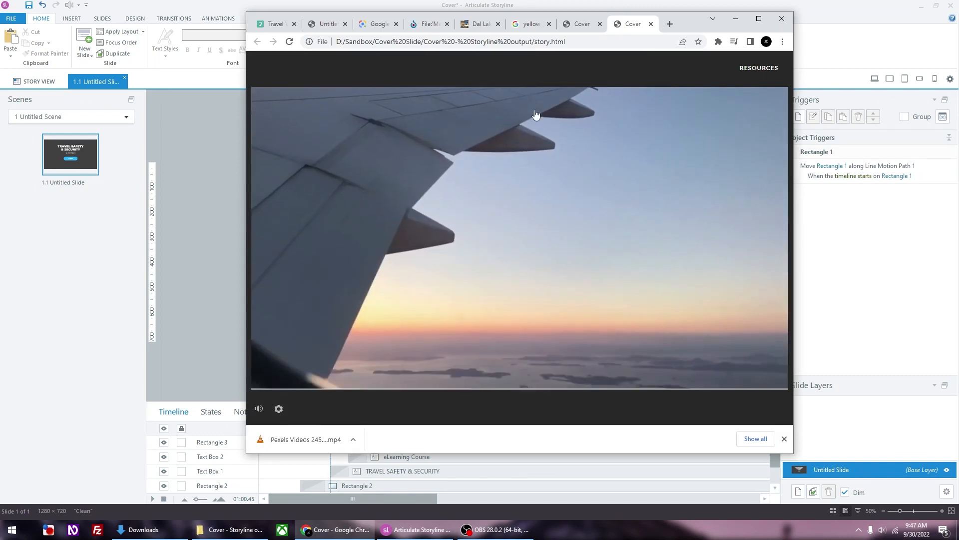